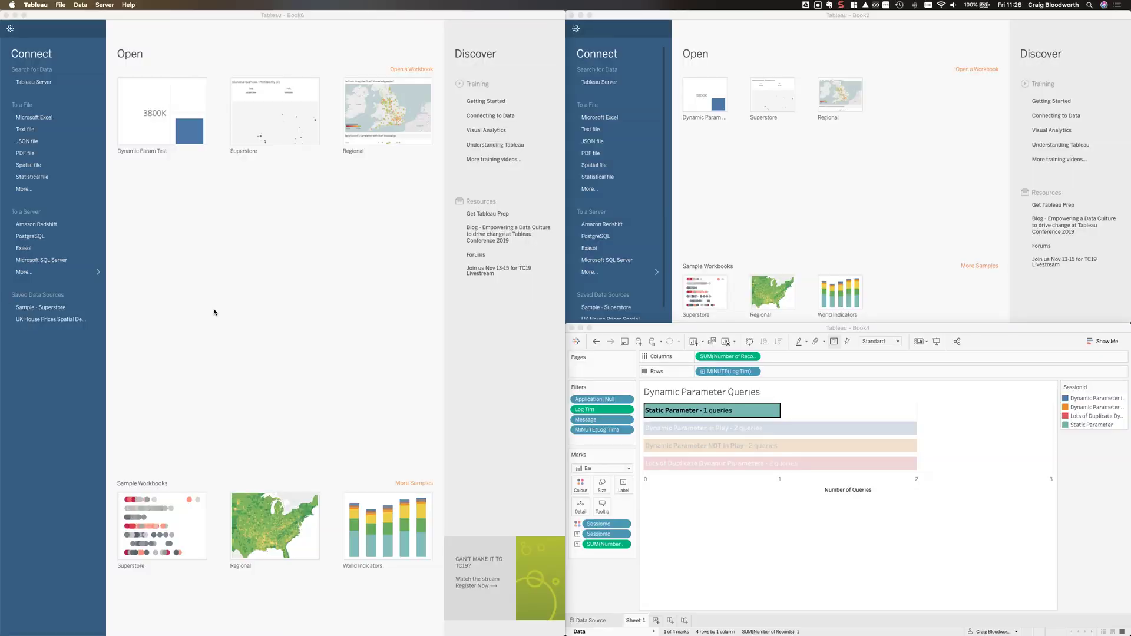
# Open the recent Dynamic Param Test workbook and look at its Category and Sales fields.
pyautogui.click(288, 304)
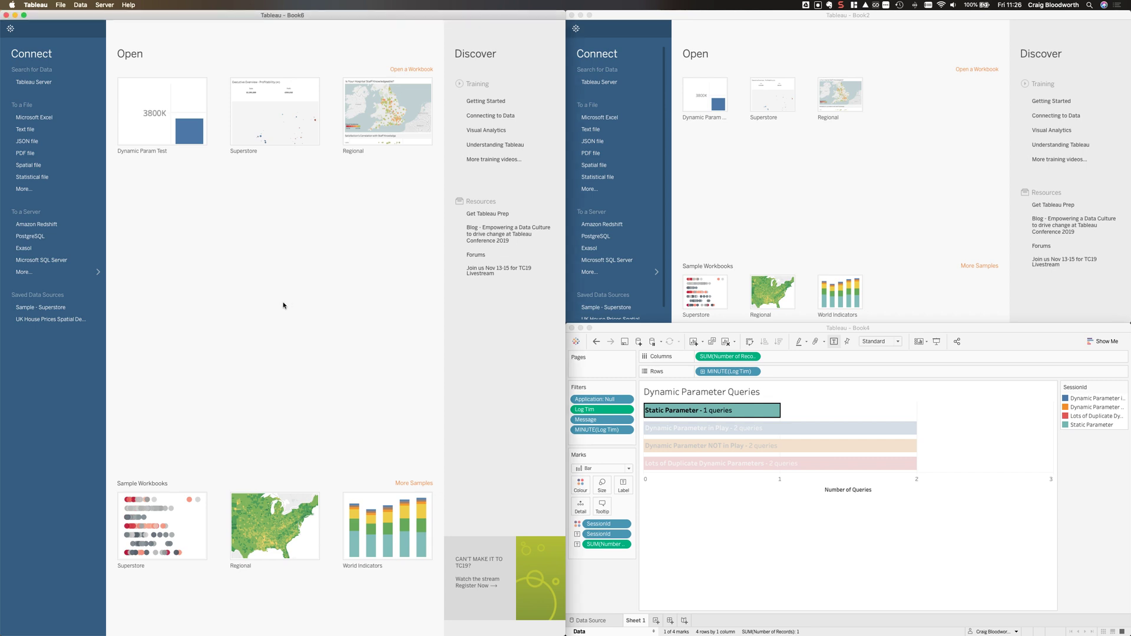
pyautogui.click(159, 123)
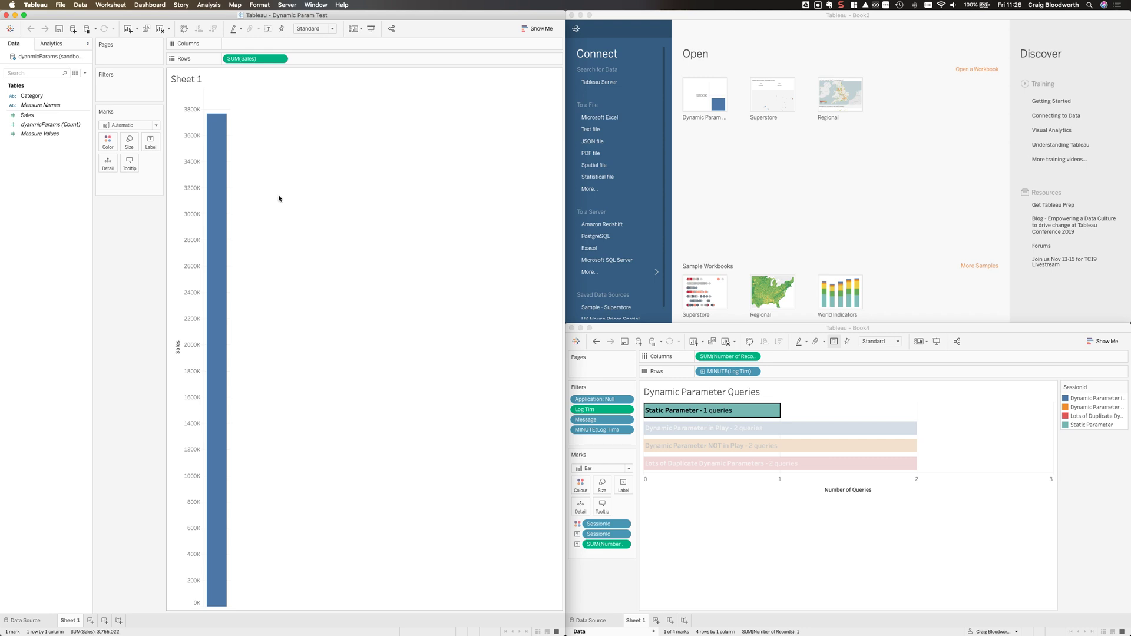
pyautogui.click(51, 96)
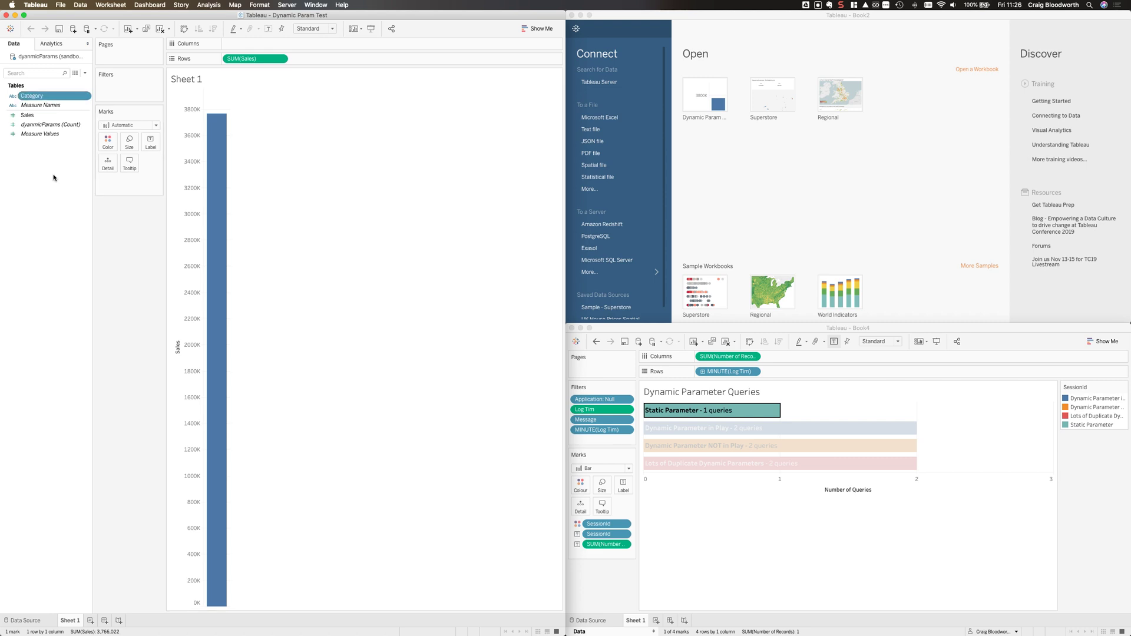
pyautogui.click(44, 114)
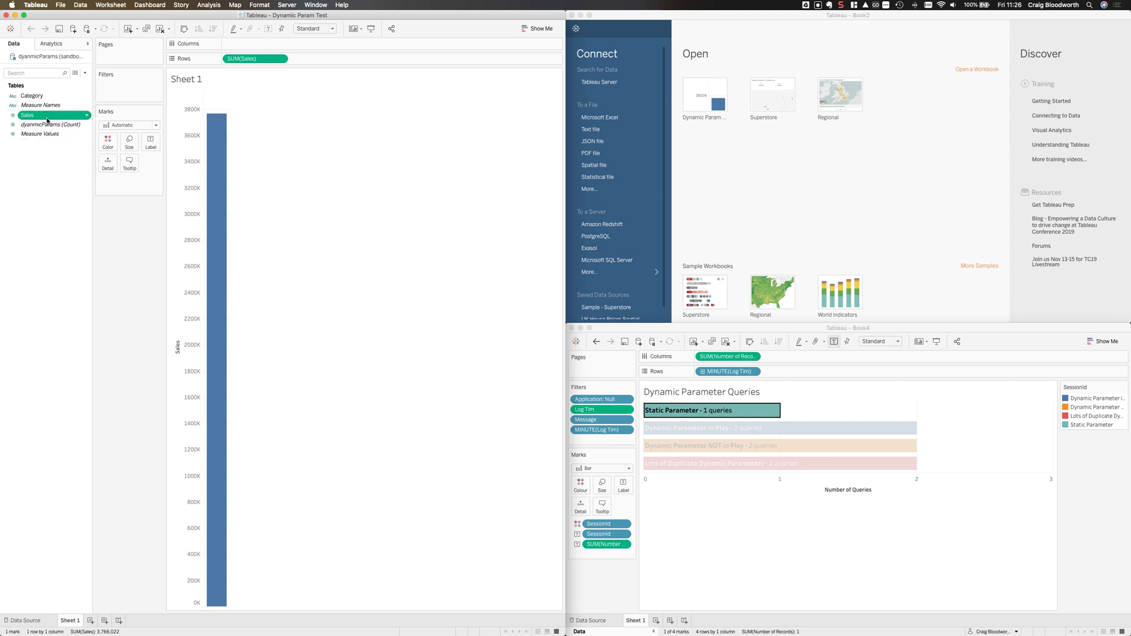
# Start a new parameter named Category with the String data type.
pyautogui.click(44, 198)
pyautogui.rightClick(42, 161)
pyautogui.click(55, 176)
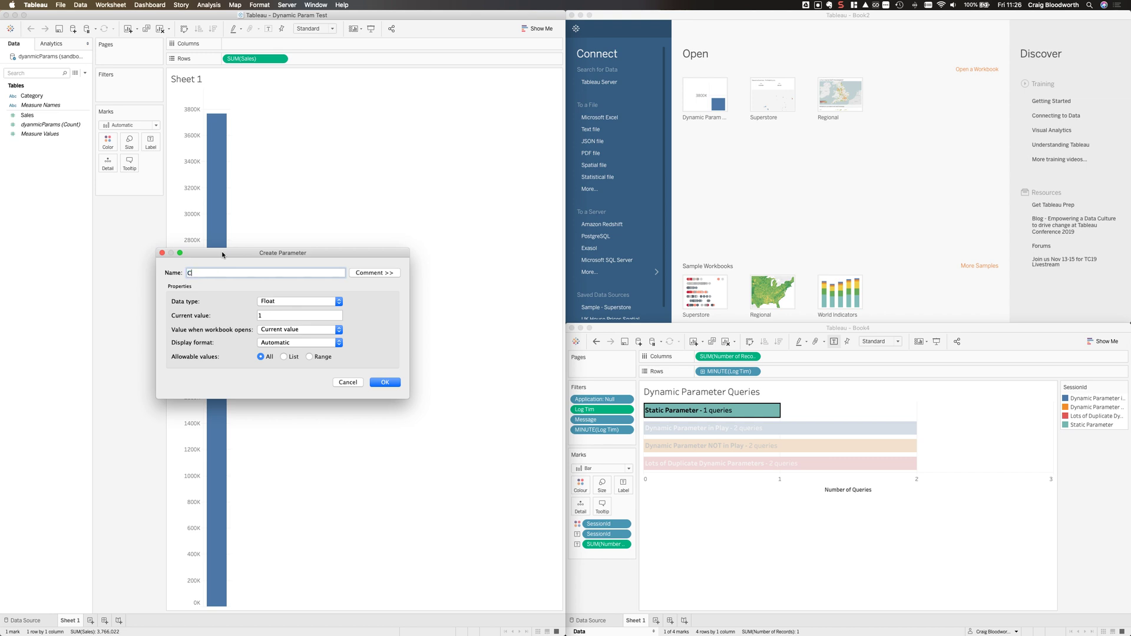
pyautogui.write('Category')
pyautogui.click(298, 301)
pyautogui.click(277, 319)
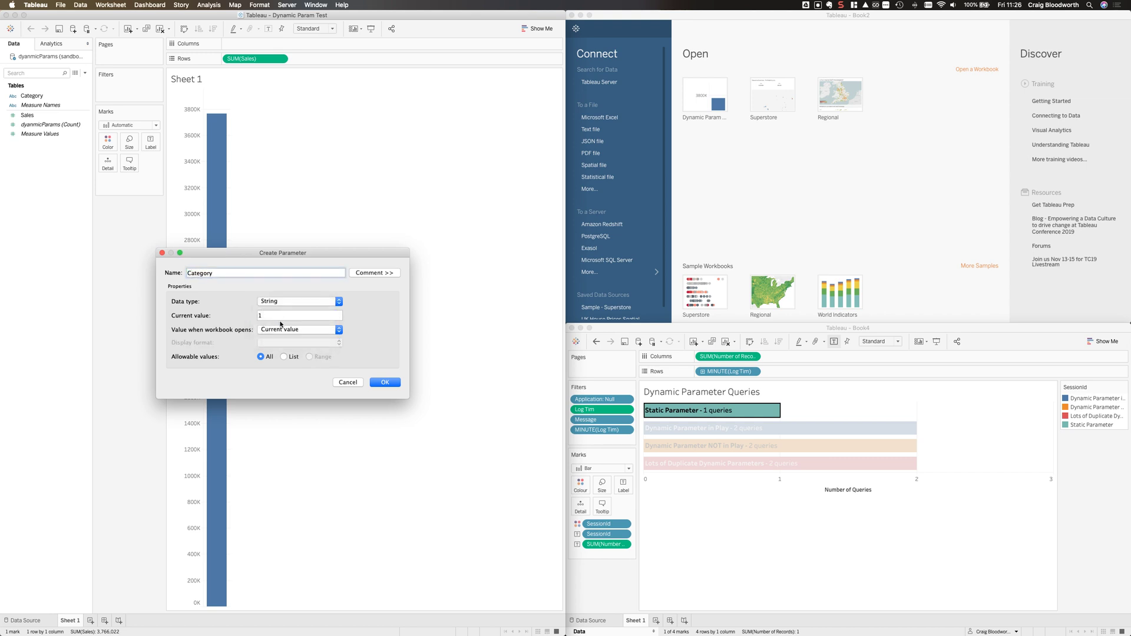
# Restrict the parameter's allowable values to a list, fill it from the Category field and review the loaded values.
pyautogui.click(284, 357)
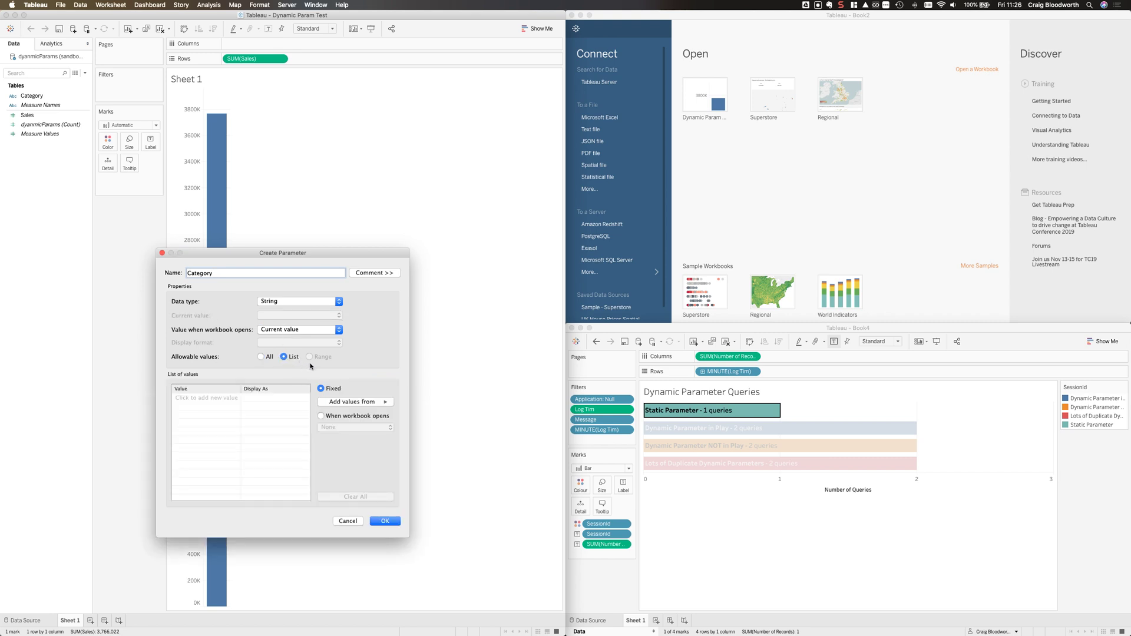
pyautogui.click(380, 401)
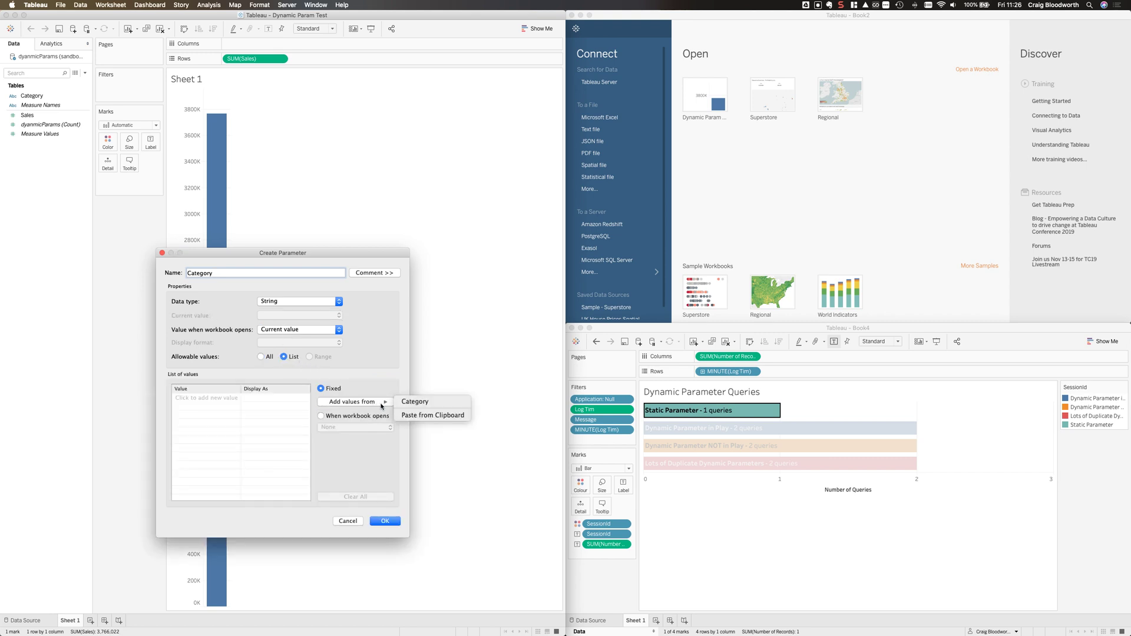
pyautogui.click(420, 402)
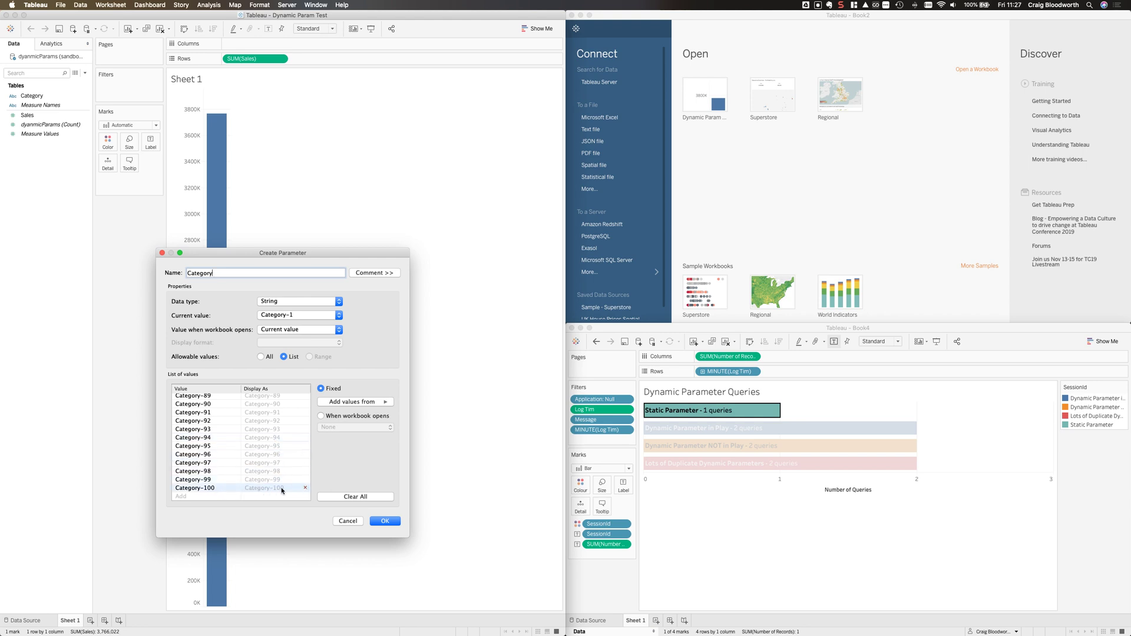
pyautogui.scroll(10, 286, 480)
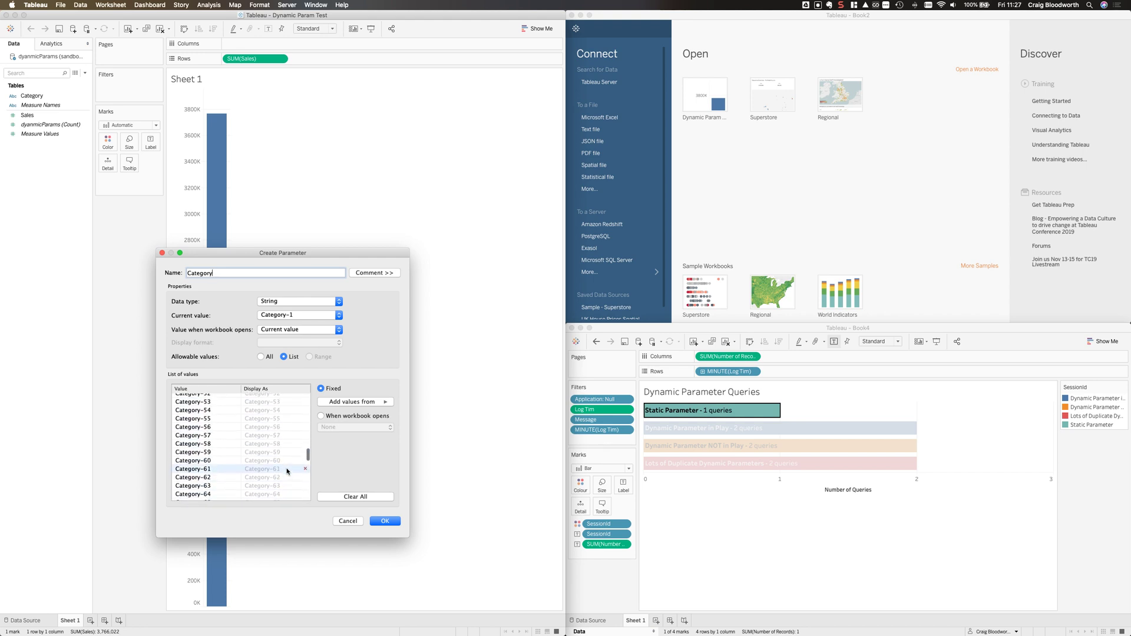
pyautogui.scroll(-10, 287, 471)
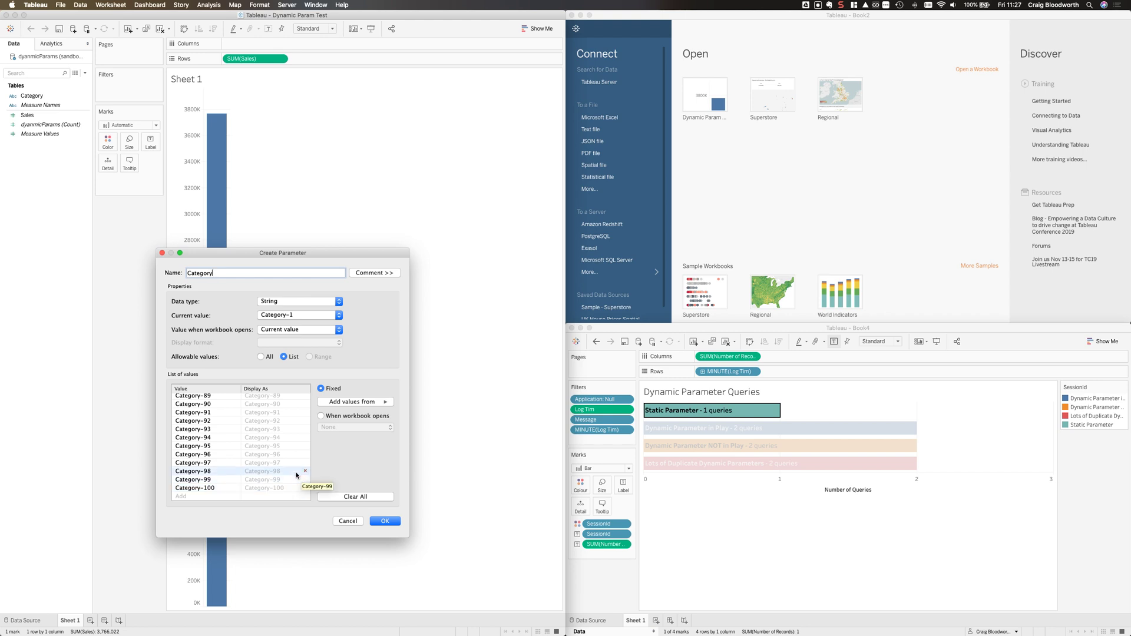
# Make the value list refresh from the Category field when the workbook opens, and create the parameter.
pyautogui.click(337, 417)
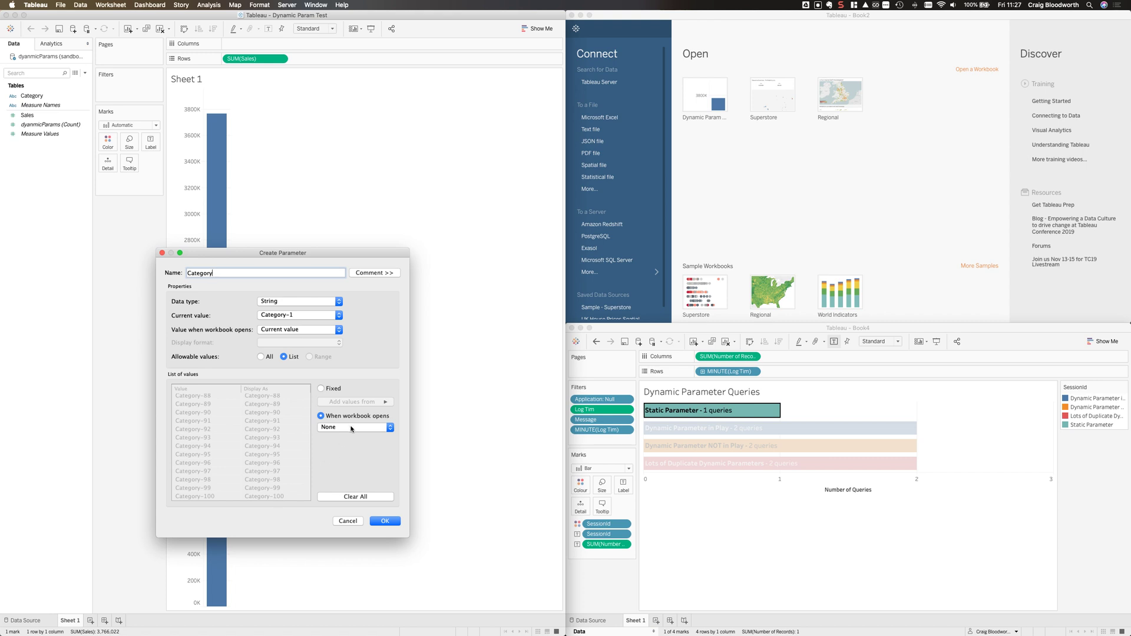
pyautogui.click(351, 428)
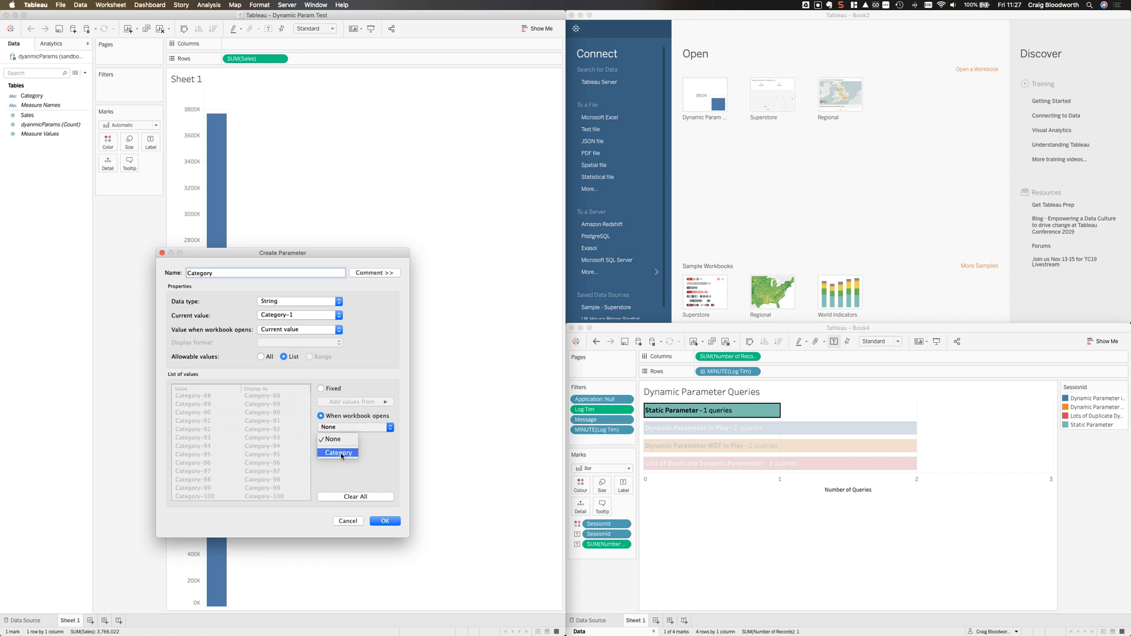
pyautogui.click(340, 453)
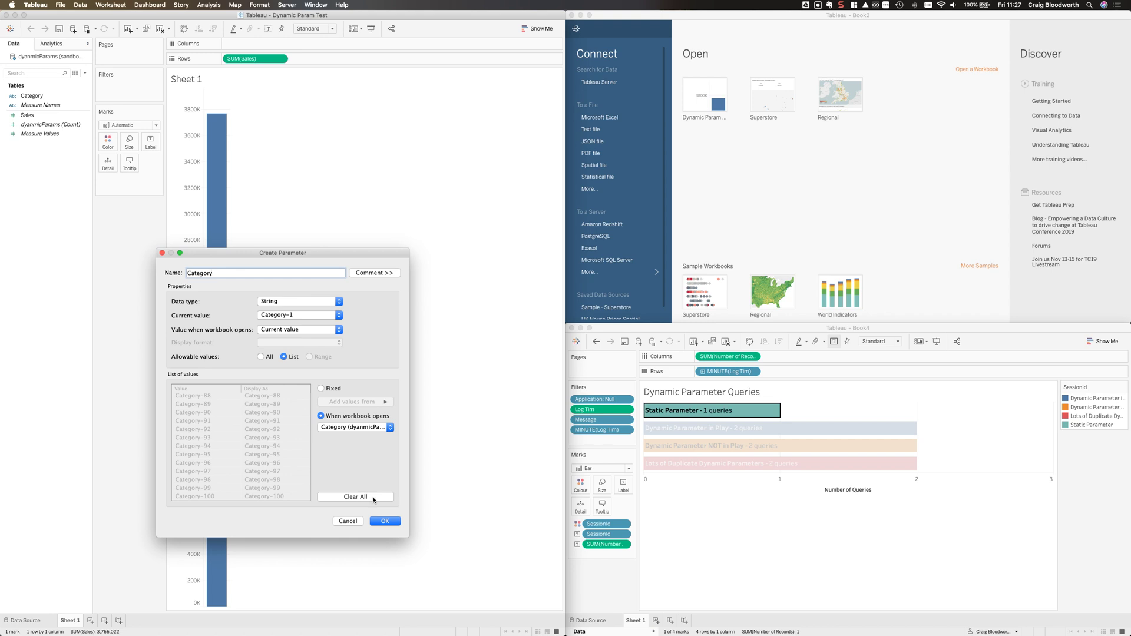
pyautogui.click(381, 521)
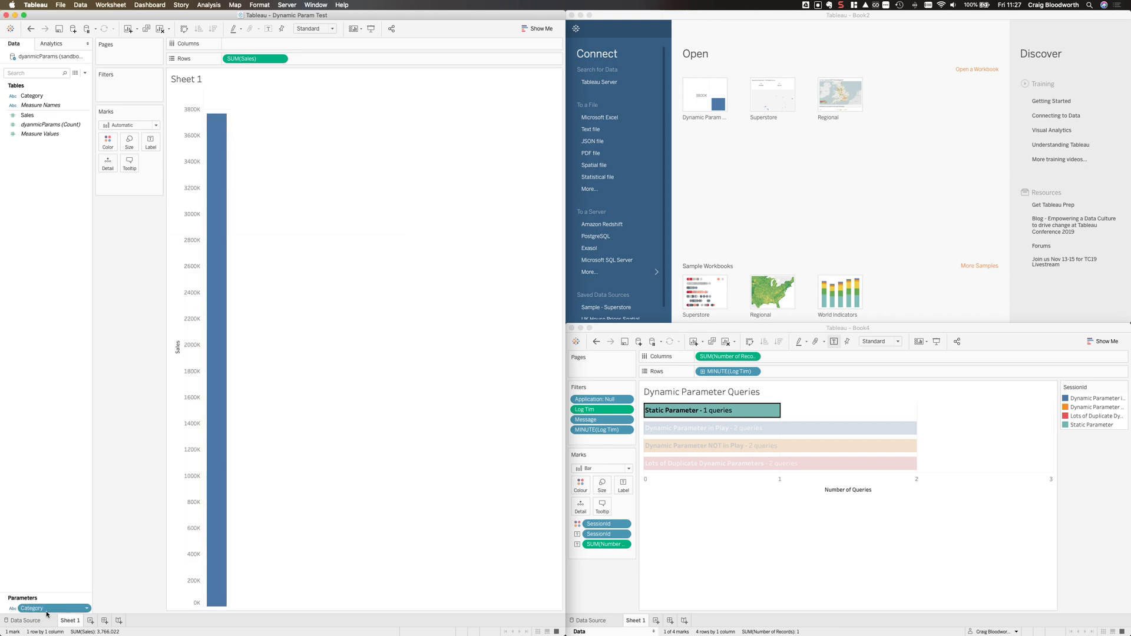
# Show the Category parameter control on Sheet 1 and check its list of values through to the end.
pyautogui.rightClick(52, 534)
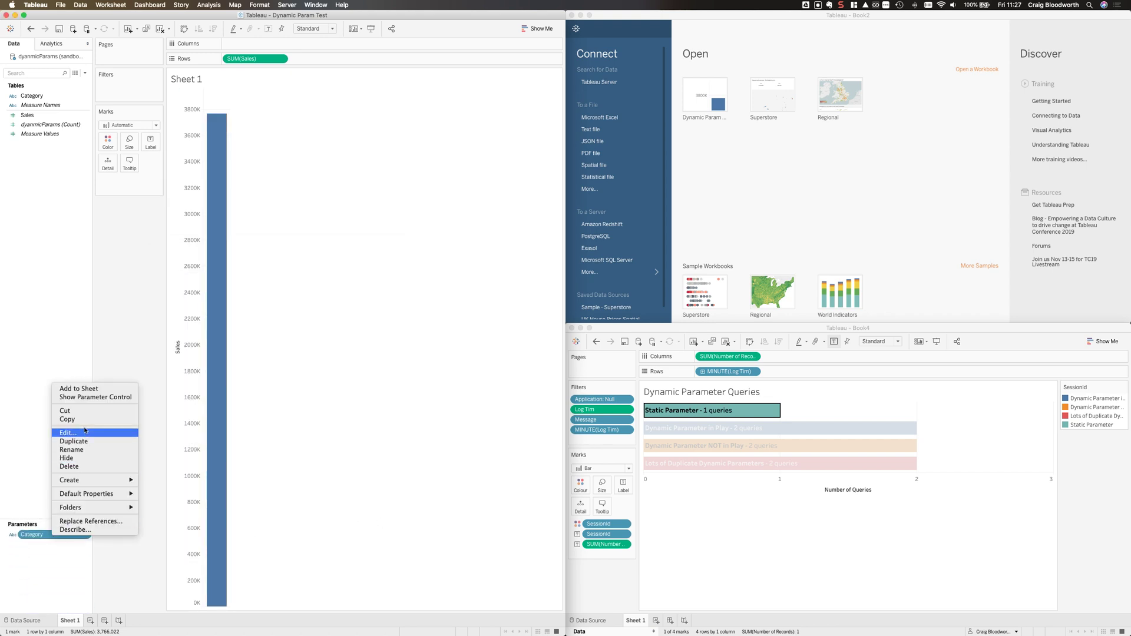
pyautogui.click(94, 397)
pyautogui.click(528, 88)
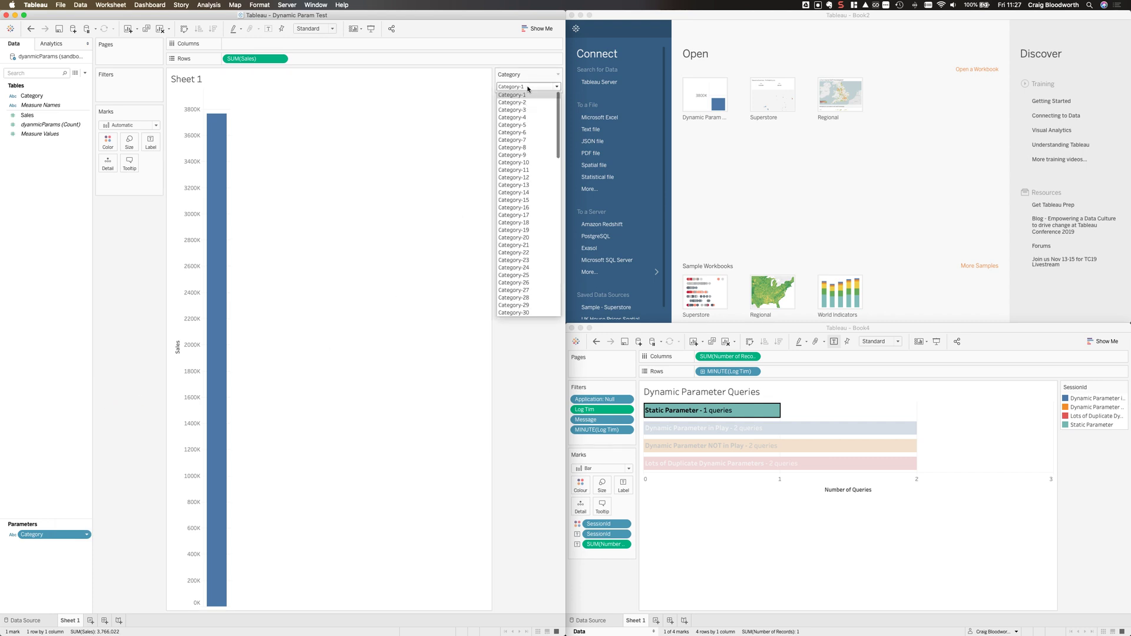
pyautogui.scroll(-15, 528, 212)
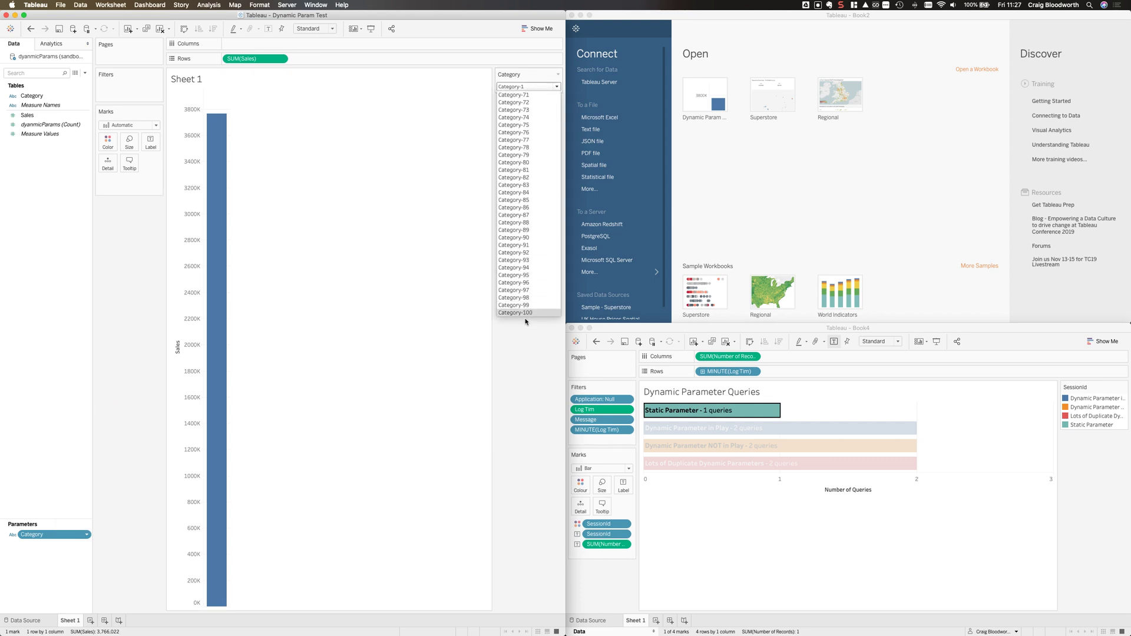
pyautogui.click(523, 334)
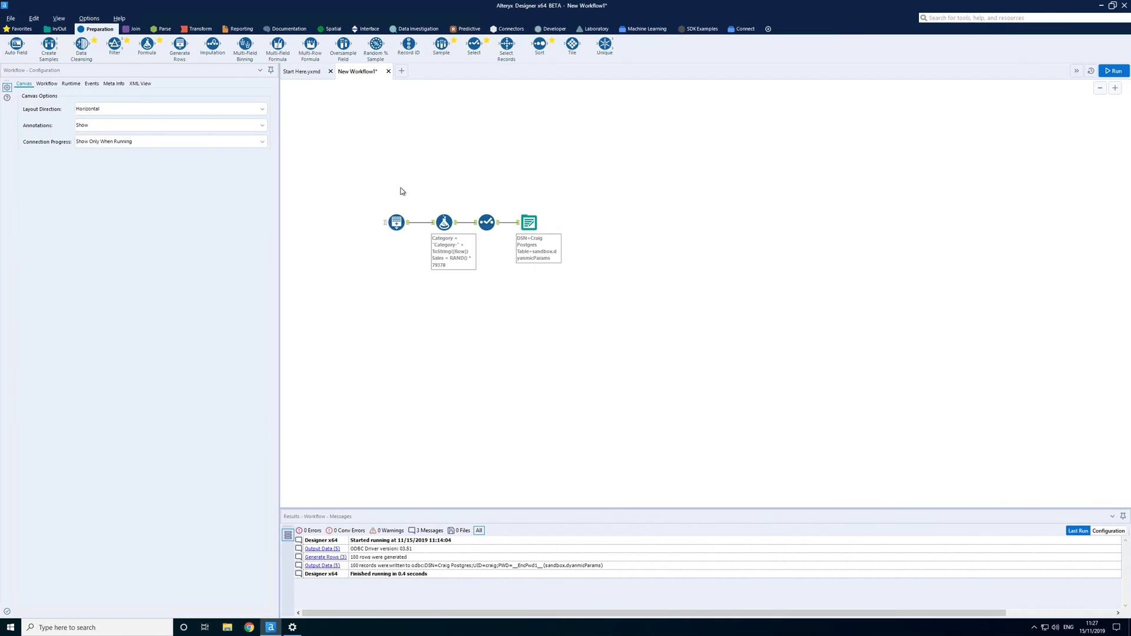
# In Alteryx Designer, set the Generate Rows condition expression to Row<= 110 and run the workflow.
pyautogui.click(396, 223)
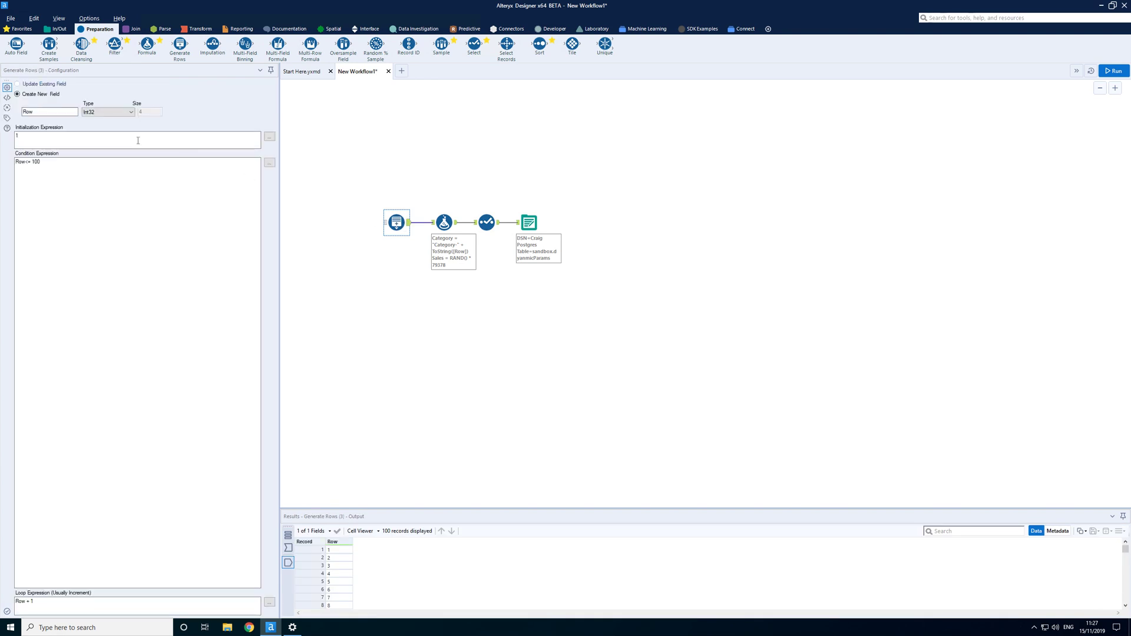
pyautogui.click(40, 162)
pyautogui.press('BackSpace')
pyautogui.press('BackSpace')
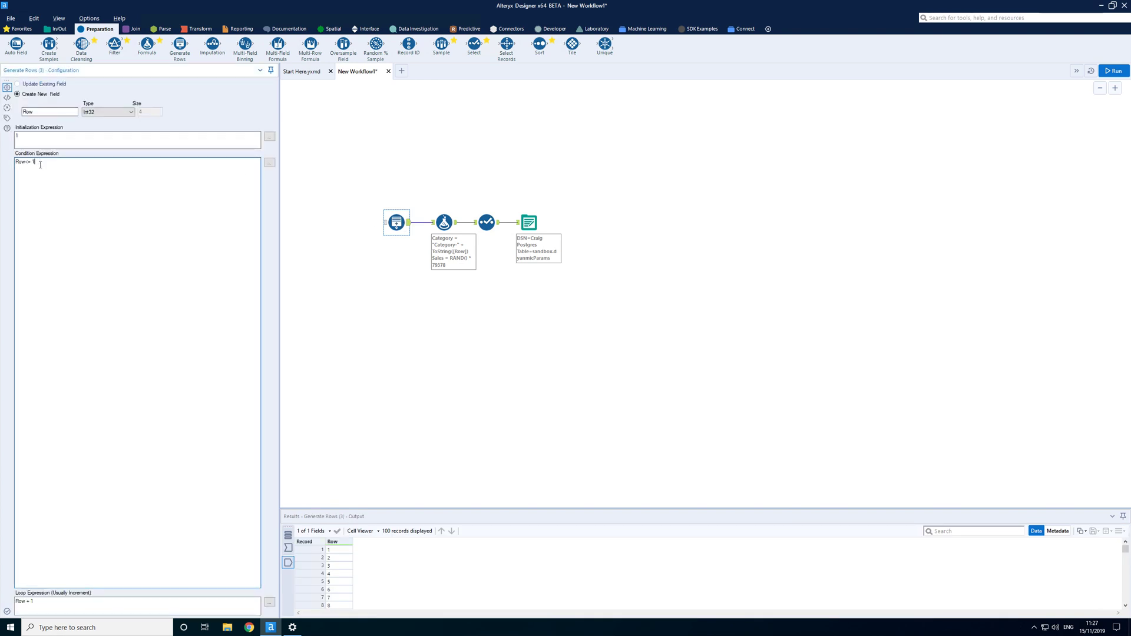
pyautogui.write('10')
pyautogui.click(436, 138)
pyautogui.click(1113, 71)
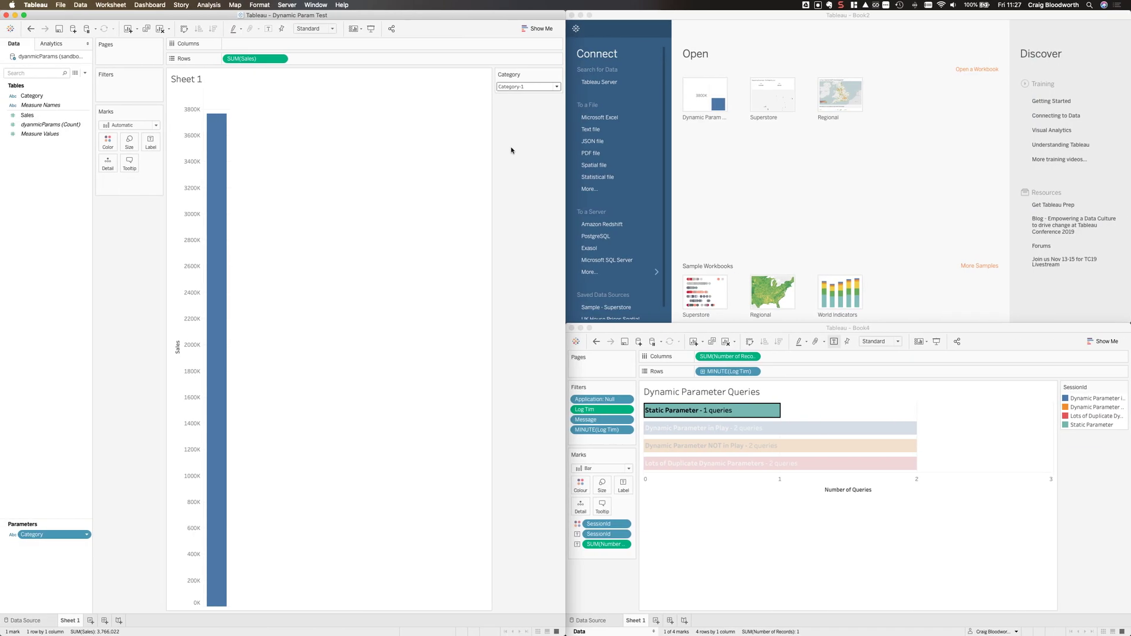
# Back in Tableau, check the end of the Category parameter's value list for categories beyond 100.
pyautogui.click(533, 87)
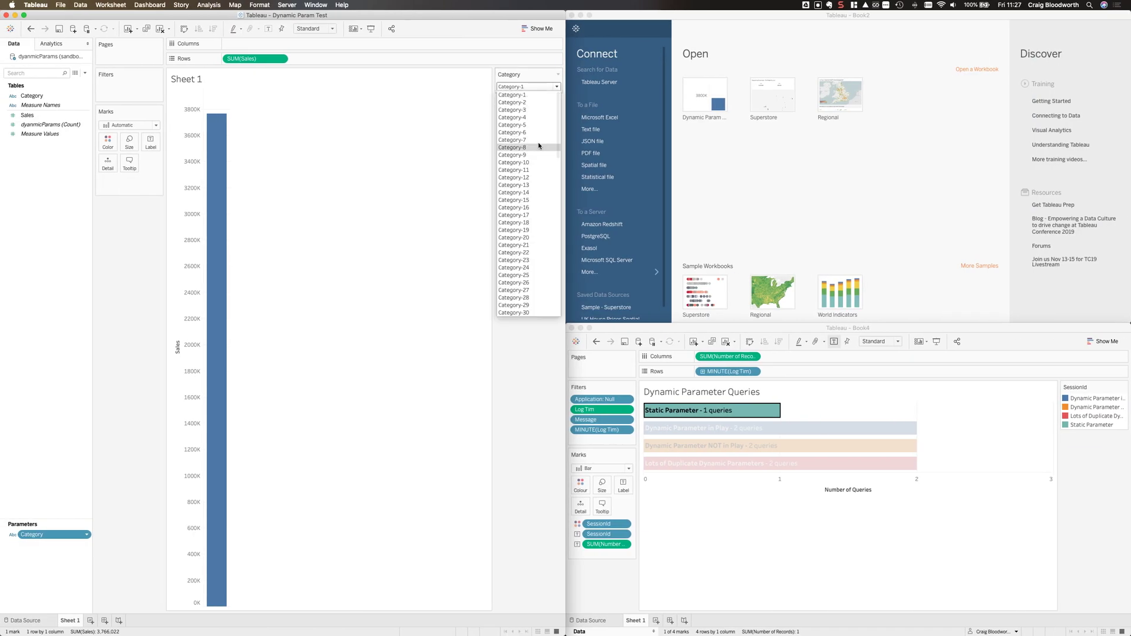
pyautogui.scroll(-10, 516, 259)
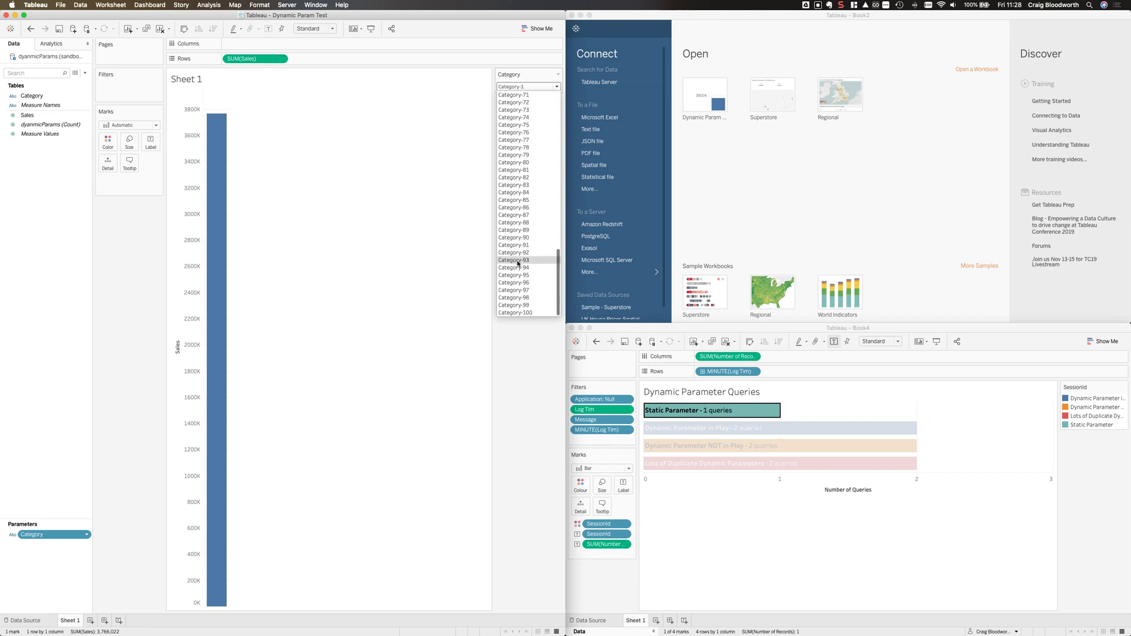
pyautogui.click(533, 323)
# Open the Dynamic Param Test workbook in the second Tableau window and sign in to PostgreSQL with the account password.
pyautogui.click(783, 202)
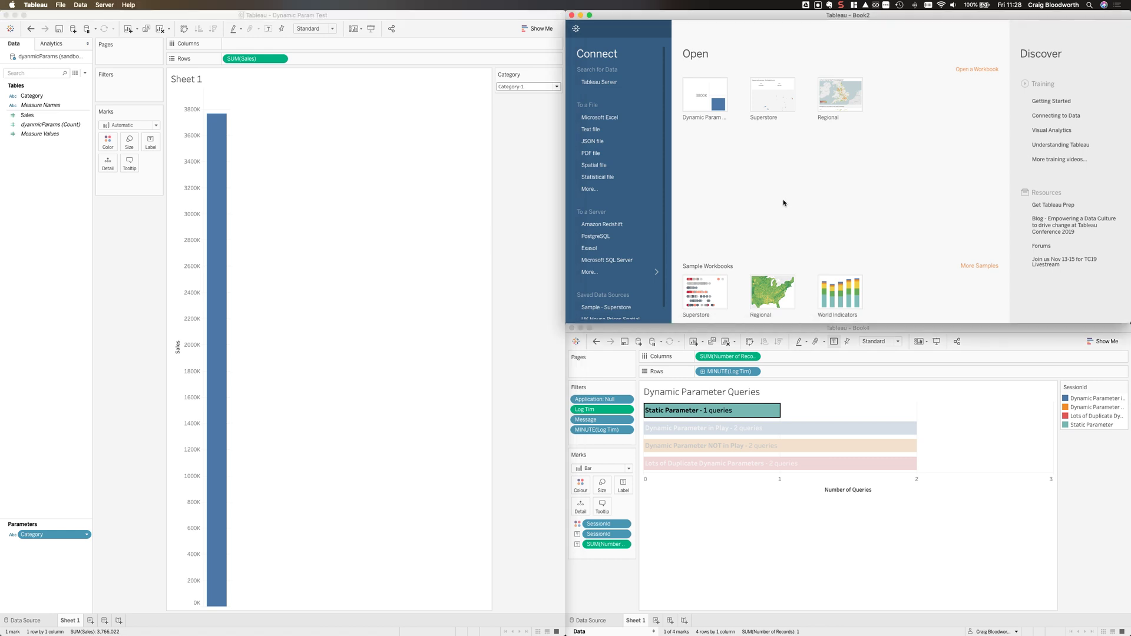
pyautogui.click(391, 235)
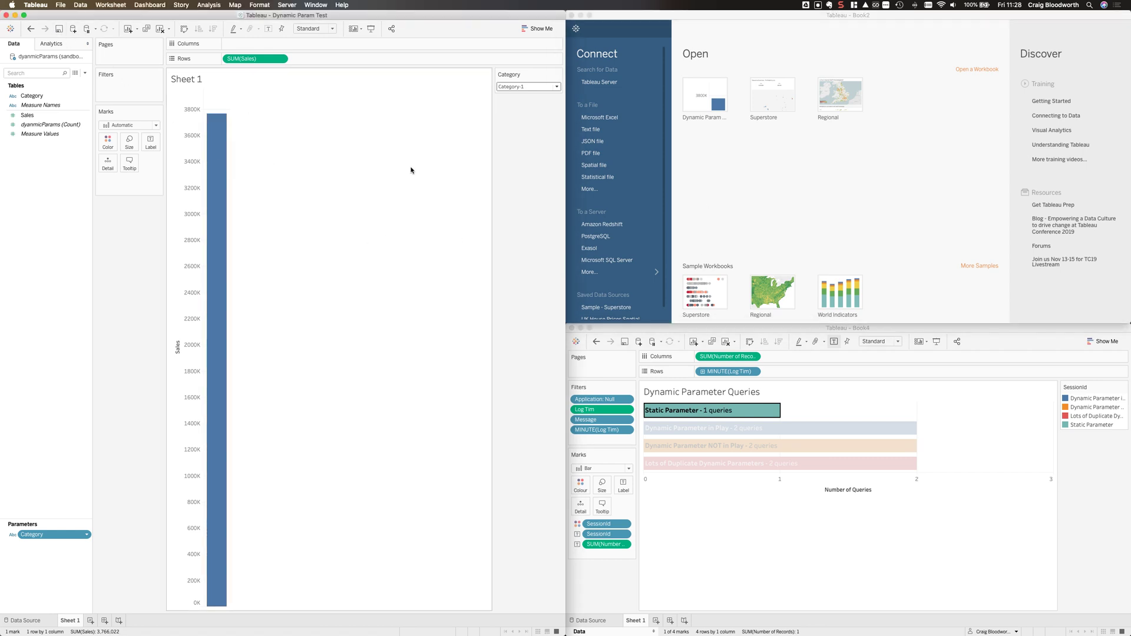
pyautogui.click(711, 84)
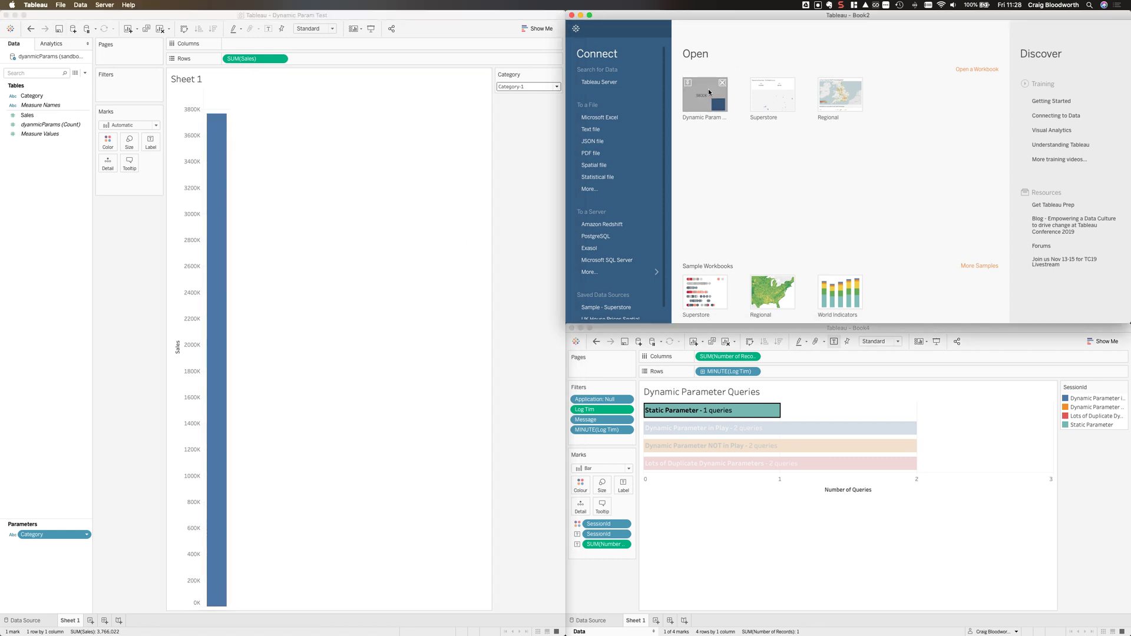
pyautogui.click(708, 88)
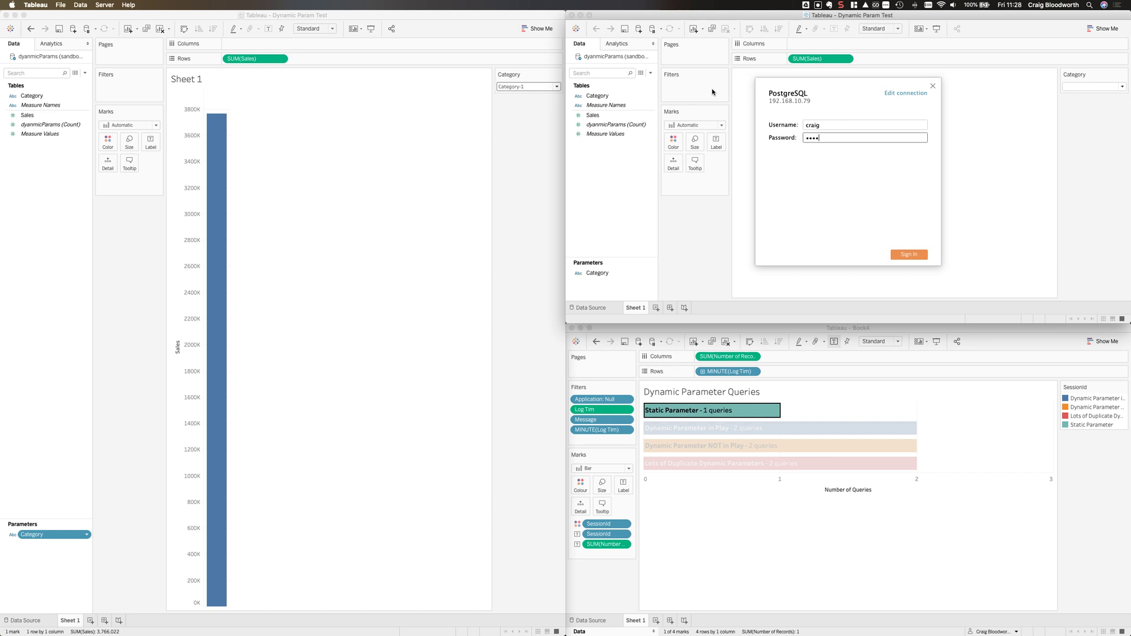
pyautogui.write('••••••••••••')
pyautogui.press('Return')
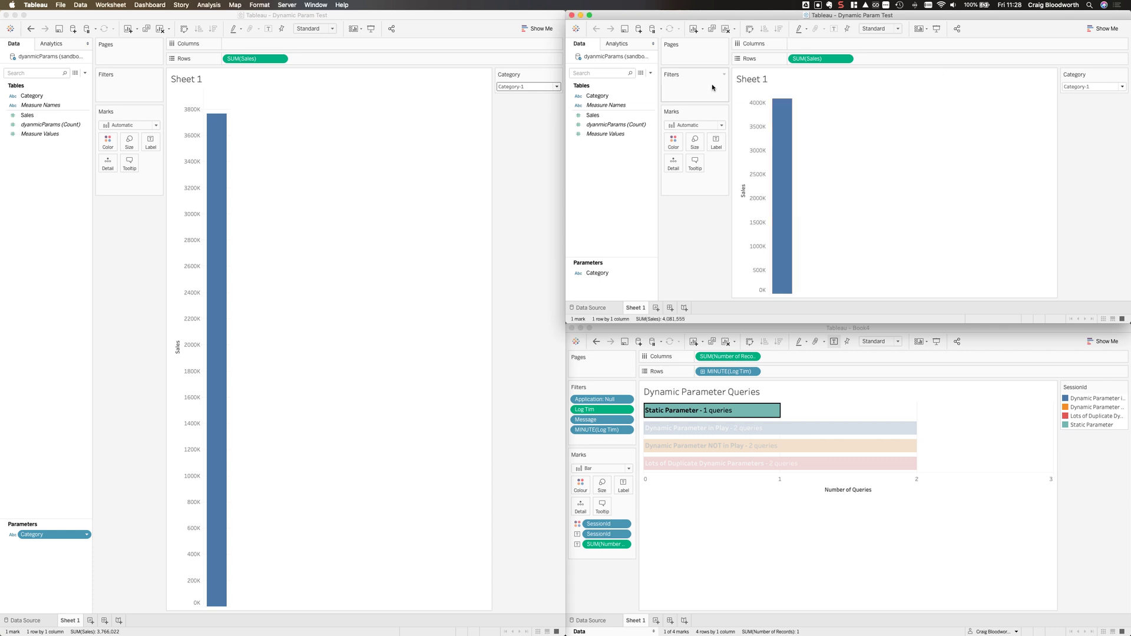
# Check the newly opened workbook's Category parameter list through to its last value.
pyautogui.click(1062, 89)
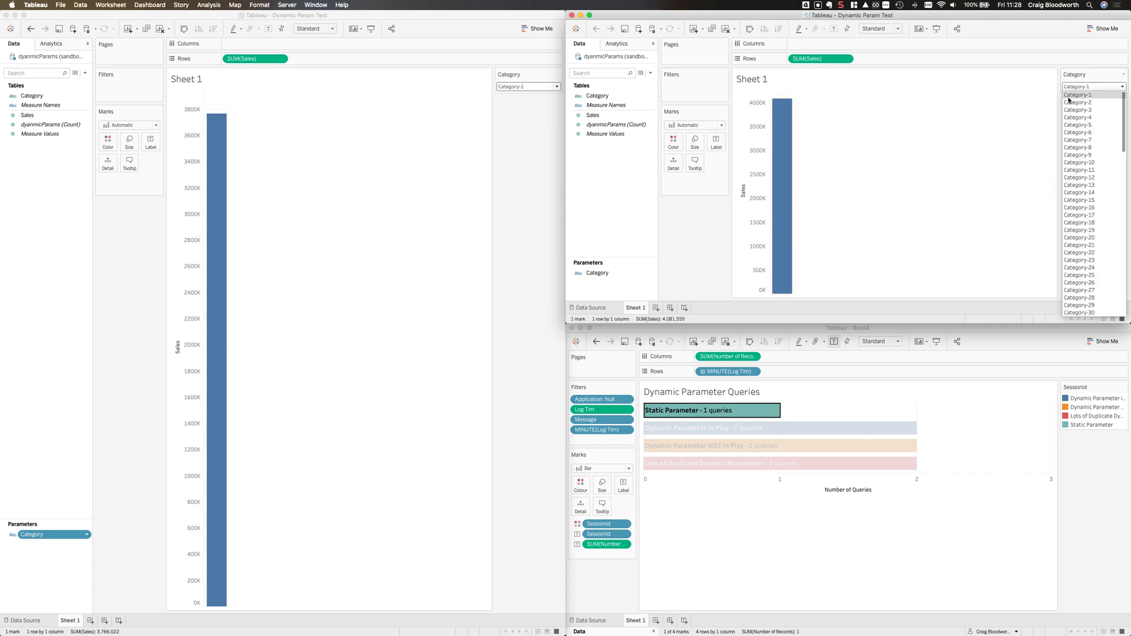
pyautogui.scroll(-5, 1098, 212)
pyautogui.scroll(-8, 1098, 212)
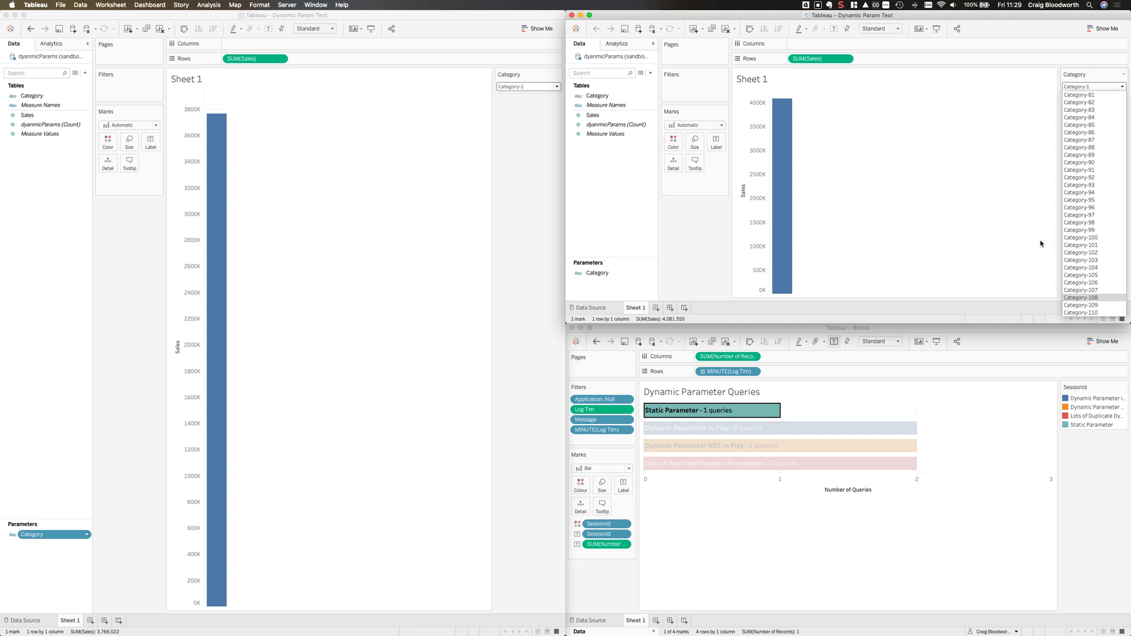
pyautogui.click(1042, 236)
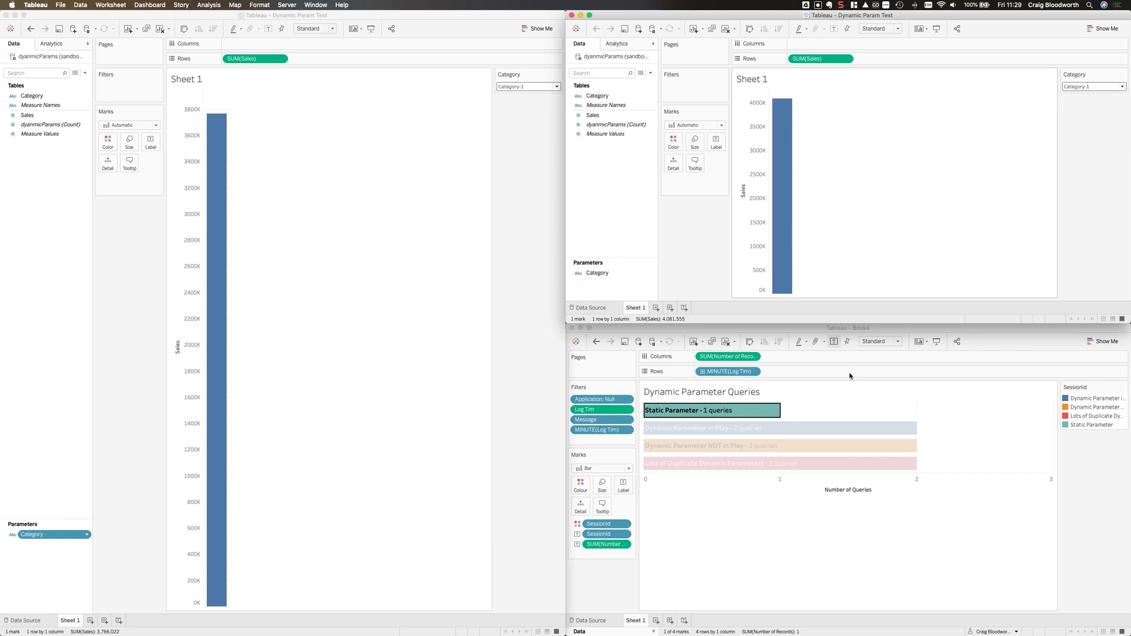
# Highlight the Static Parameter bar in the Dynamic Parameter Queries chart, and reopen the second workbook's Category parameter list.
pyautogui.click(828, 410)
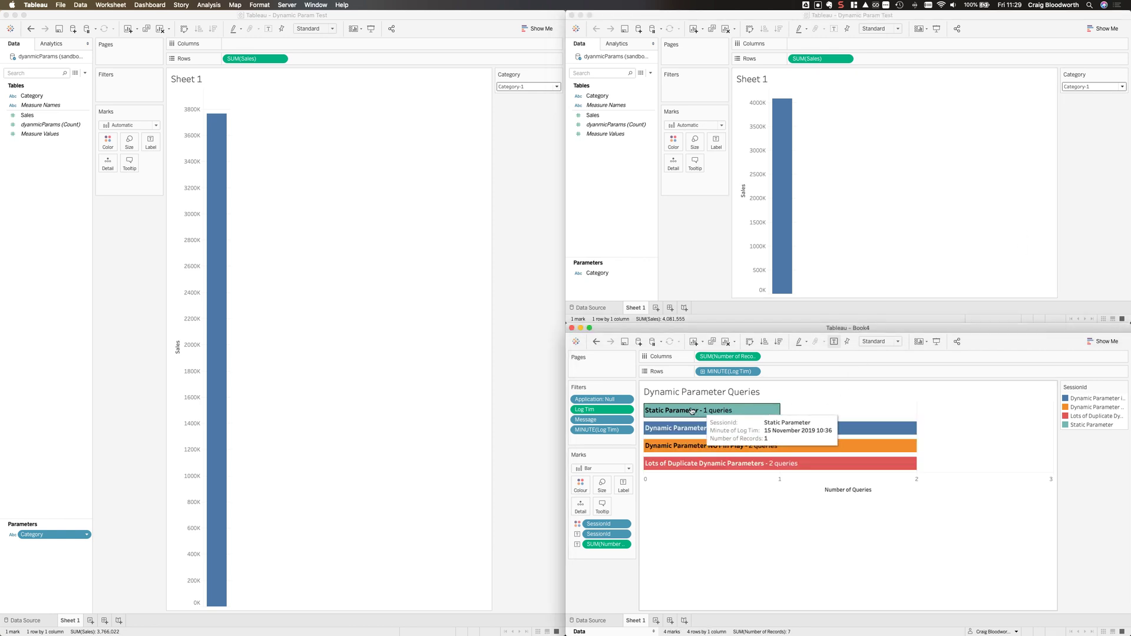
pyautogui.click(669, 409)
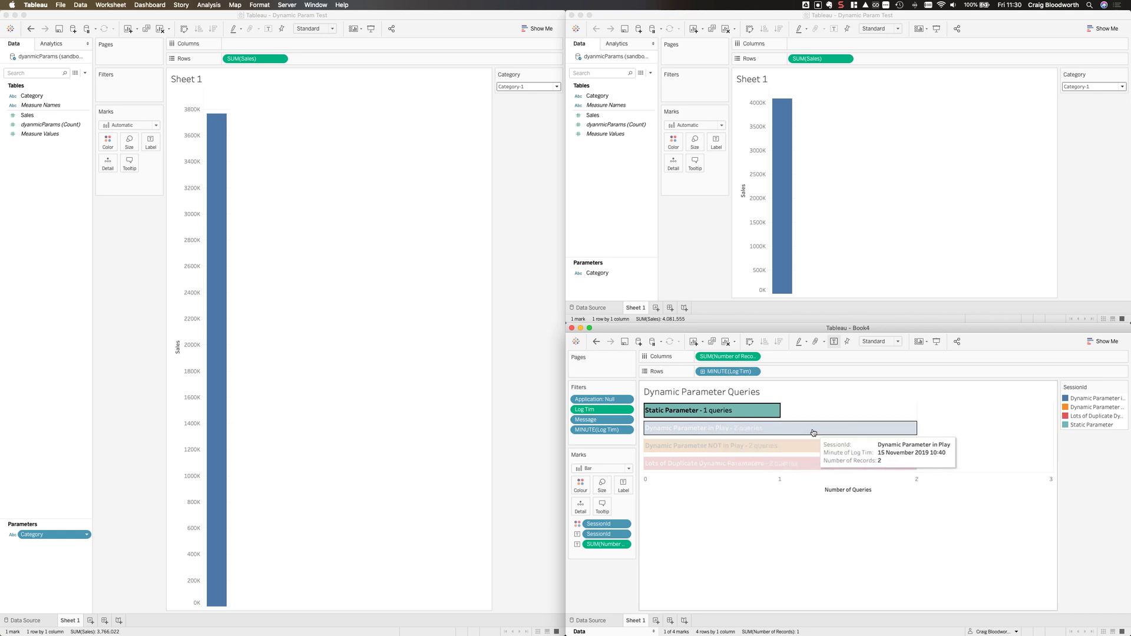
pyautogui.click(1109, 86)
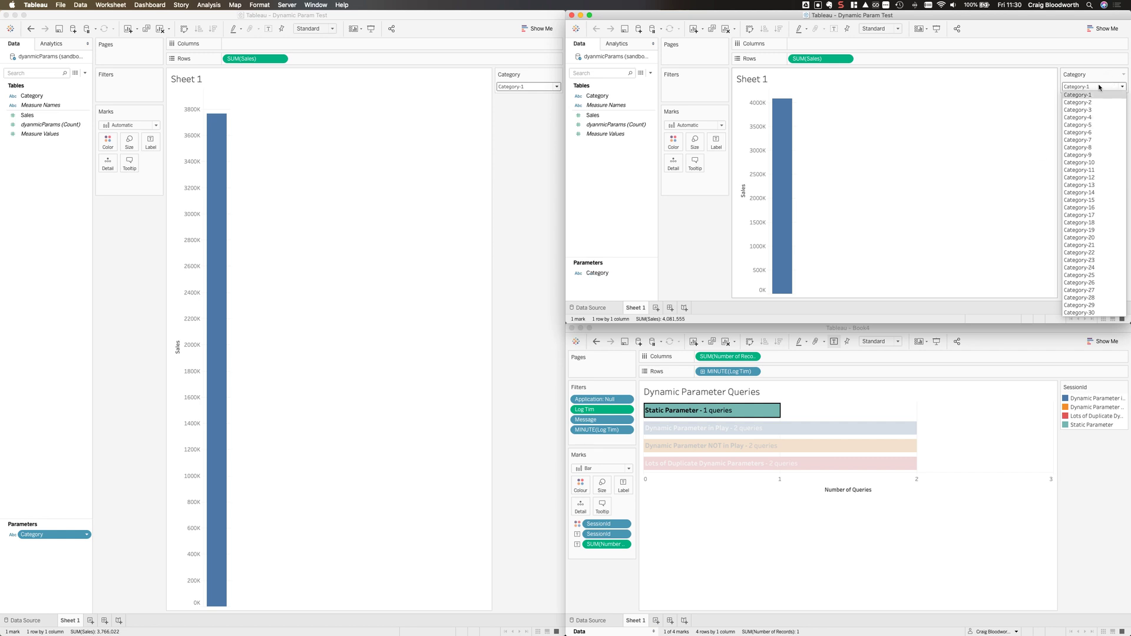
# Look through the second workbook's Category parameter list, close it, and highlight the Dynamic Parameter in Play bar in the queries chart.
pyautogui.scroll(-20, 1113, 157)
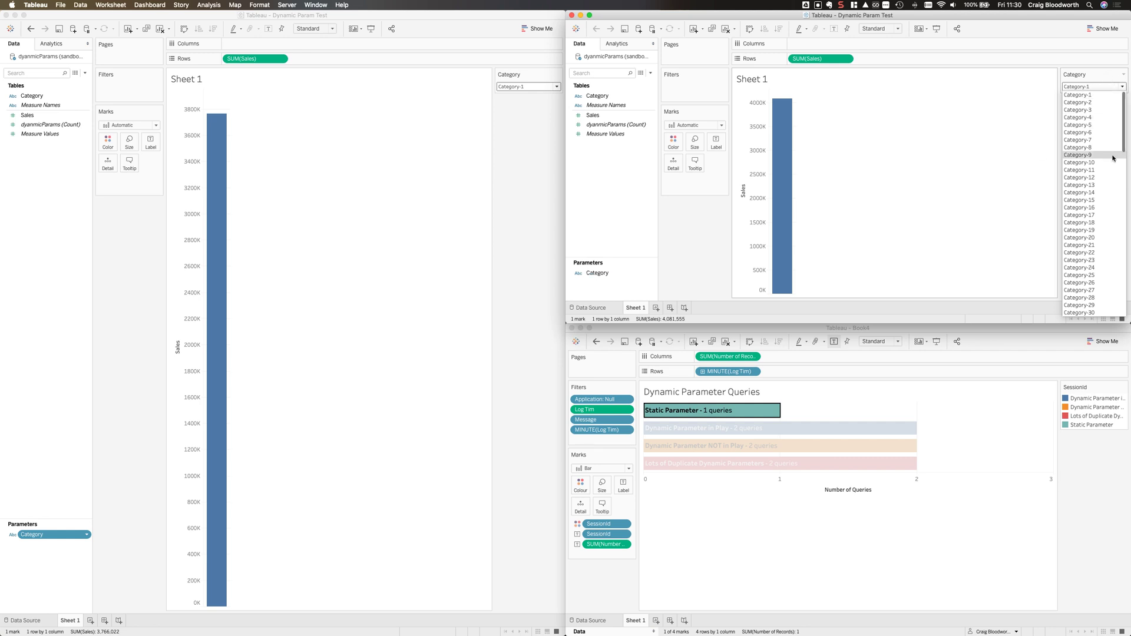
pyautogui.click(1018, 232)
pyautogui.click(772, 432)
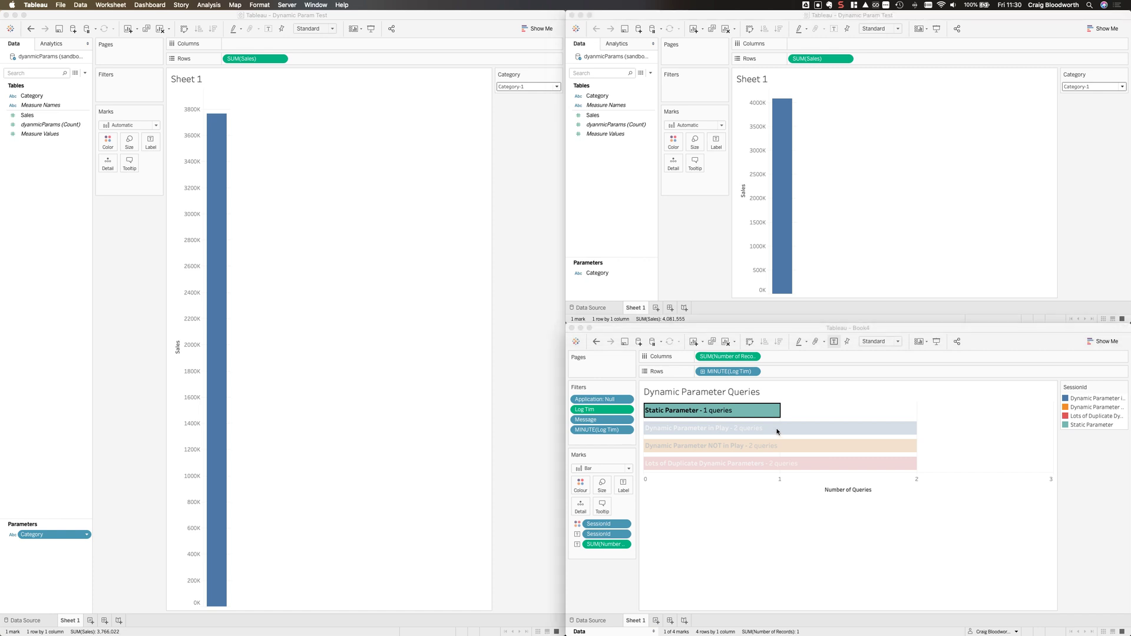
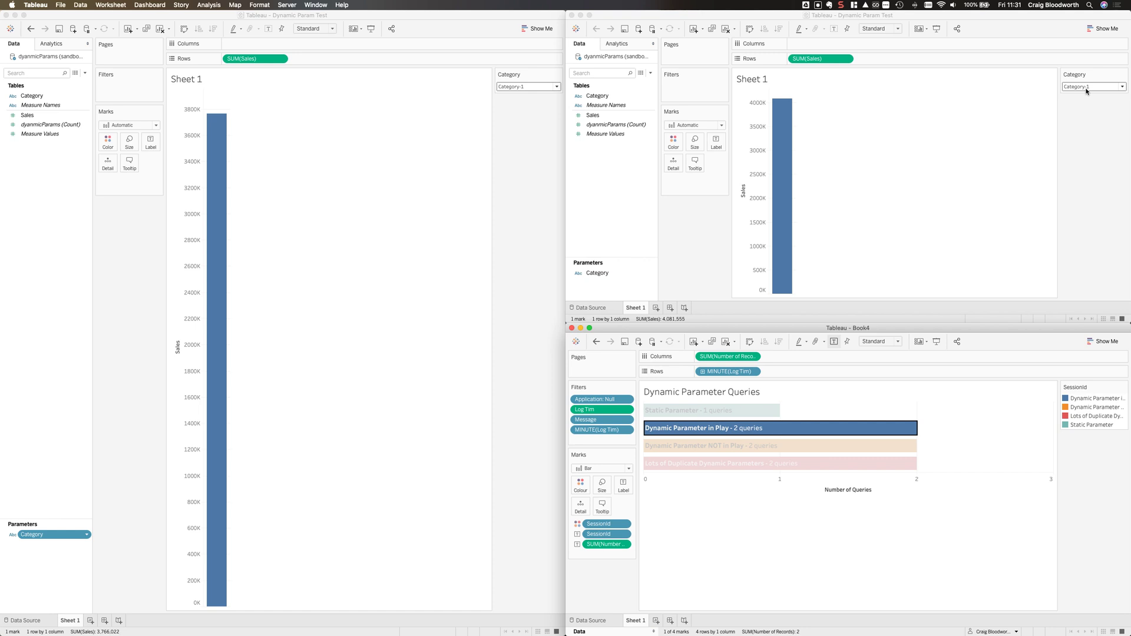
# Hide the Category parameter card on Sheet 1 of the second workbook.
pyautogui.click(1016, 122)
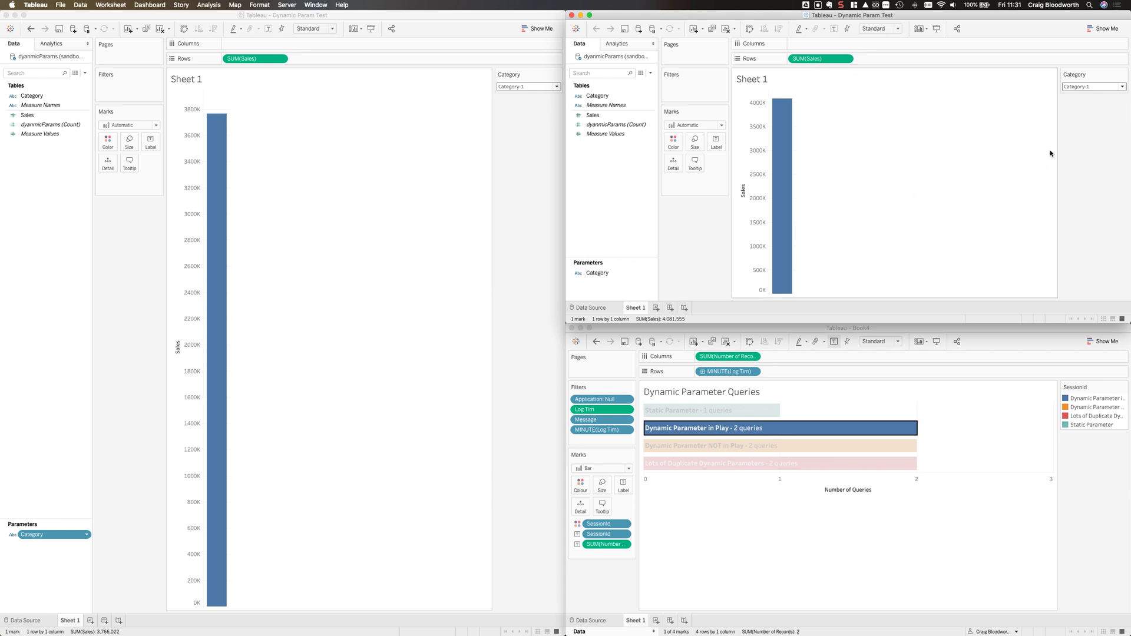
pyautogui.click(1123, 75)
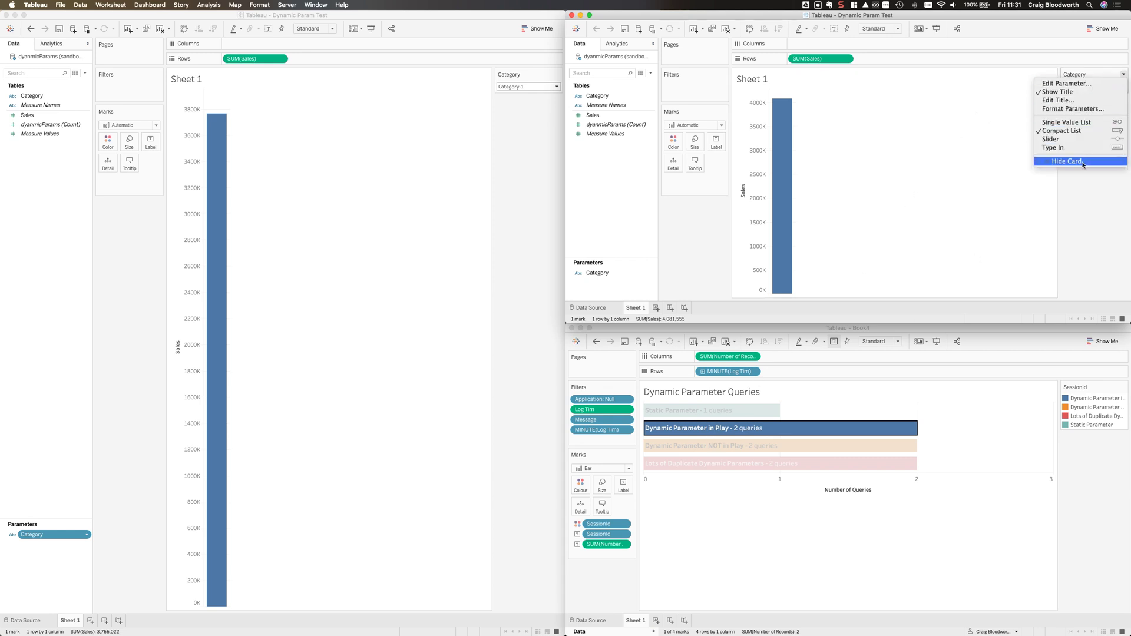
pyautogui.click(1081, 162)
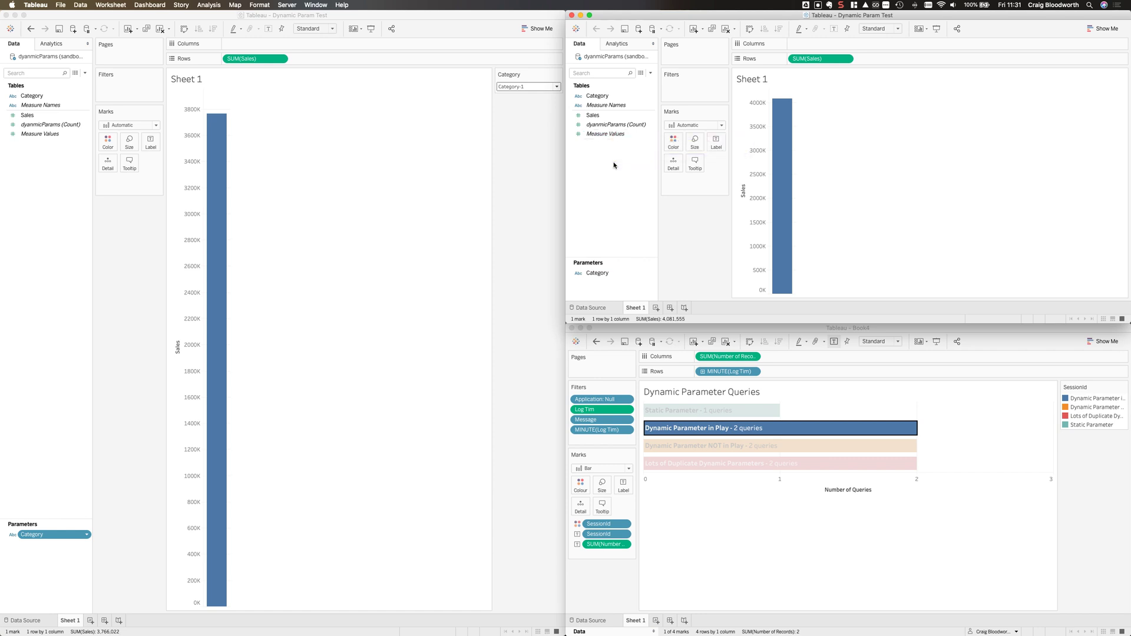
# Highlight the Dynamic Parameter NOT in Play bar and then the Lots of Duplicate Dynamic Parameters bar in the queries chart.
pyautogui.click(736, 449)
pyautogui.click(745, 450)
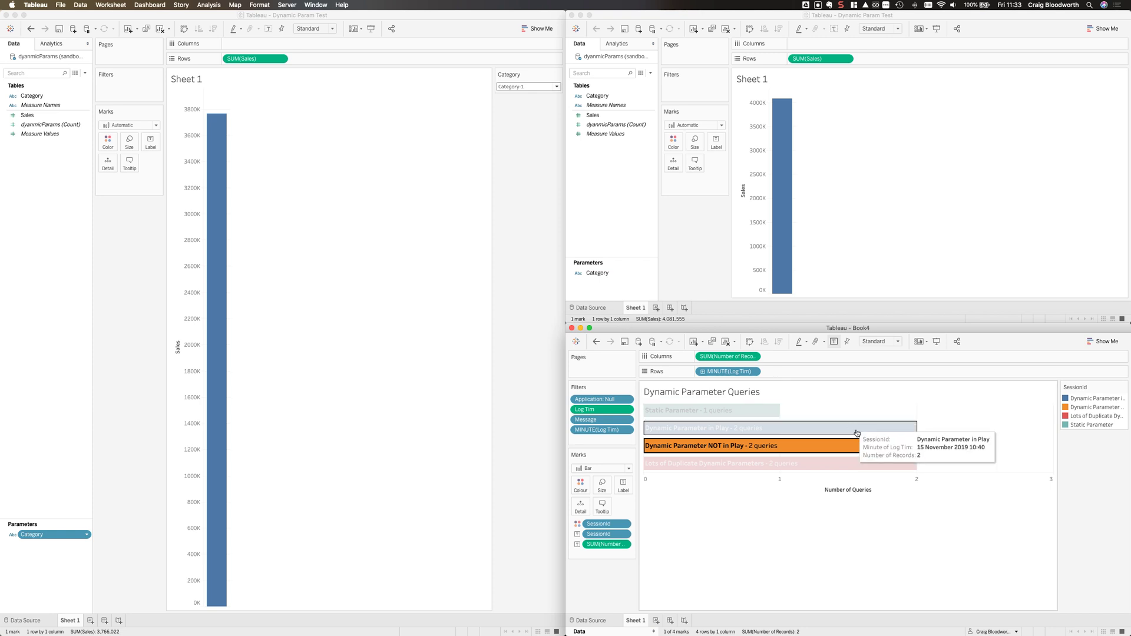
pyautogui.moveTo(898, 466)
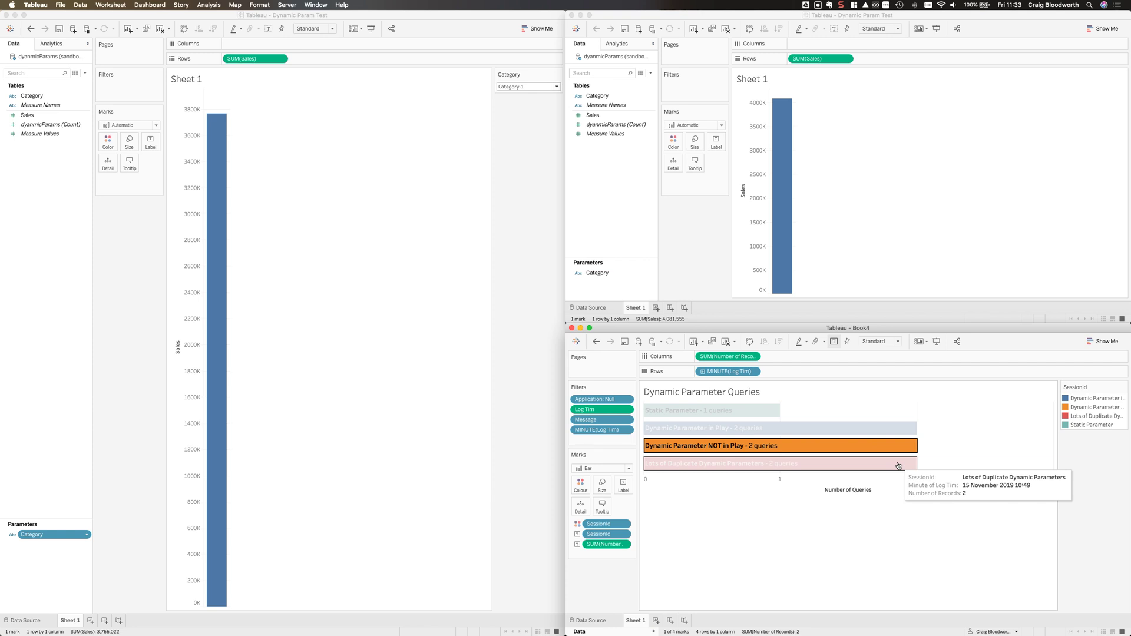
pyautogui.click(899, 466)
pyautogui.rightClick(608, 272)
pyautogui.click(640, 302)
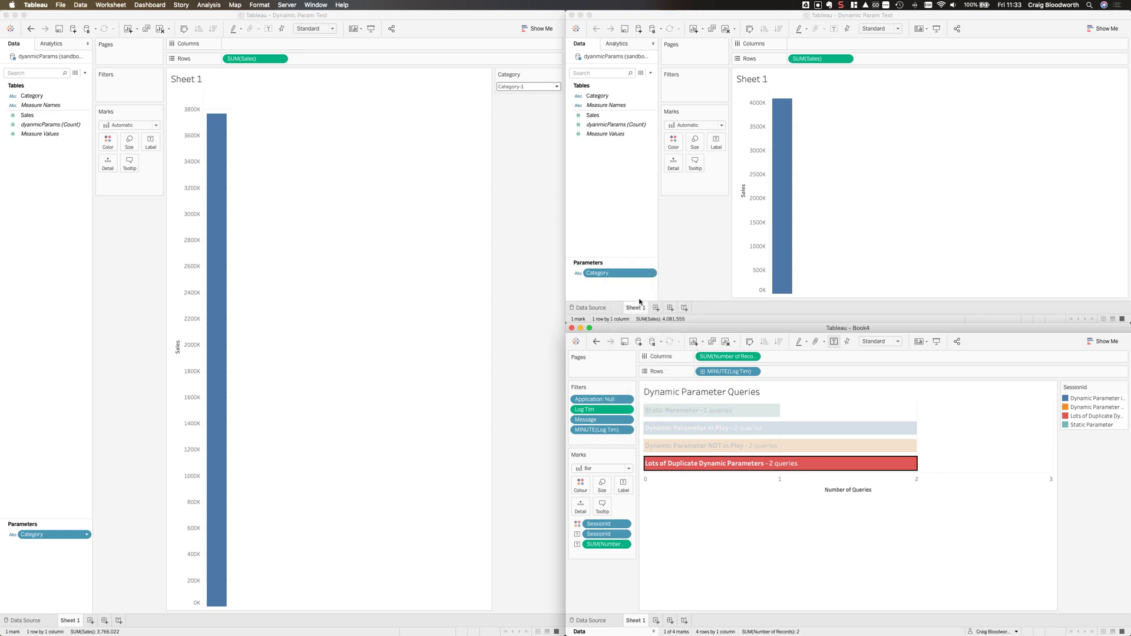
pyautogui.rightClick(610, 273)
pyautogui.click(640, 345)
pyautogui.rightClick(594, 277)
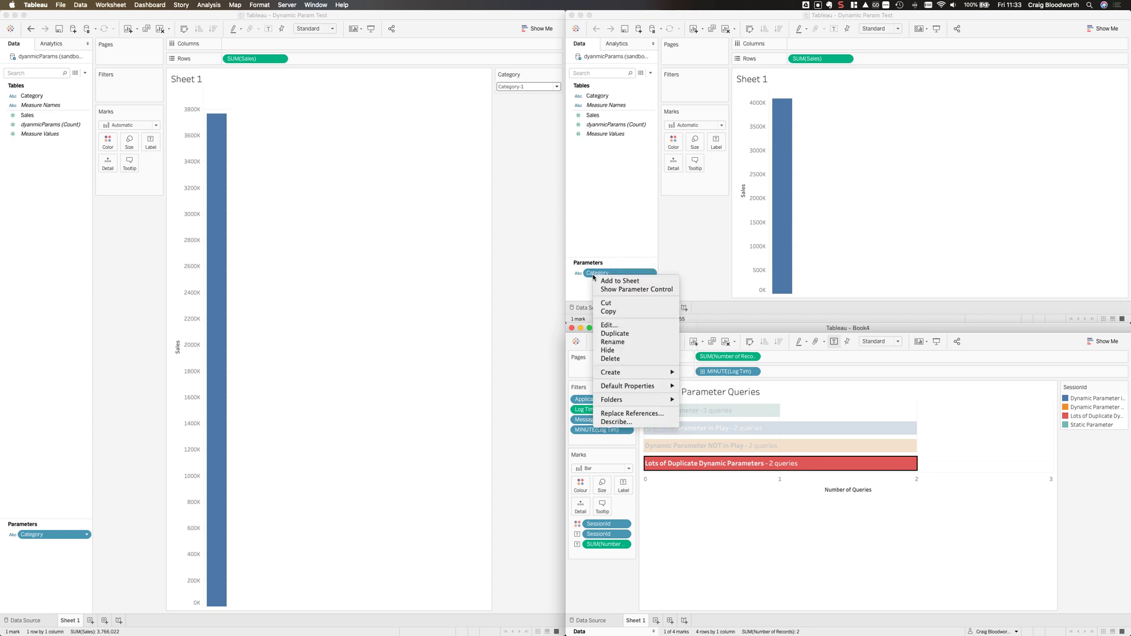
pyautogui.press('Escape')
# Create three duplicates of the Category parameter in the first Dynamic Param Test workbook.
pyautogui.click(315, 469)
pyautogui.rightClick(47, 536)
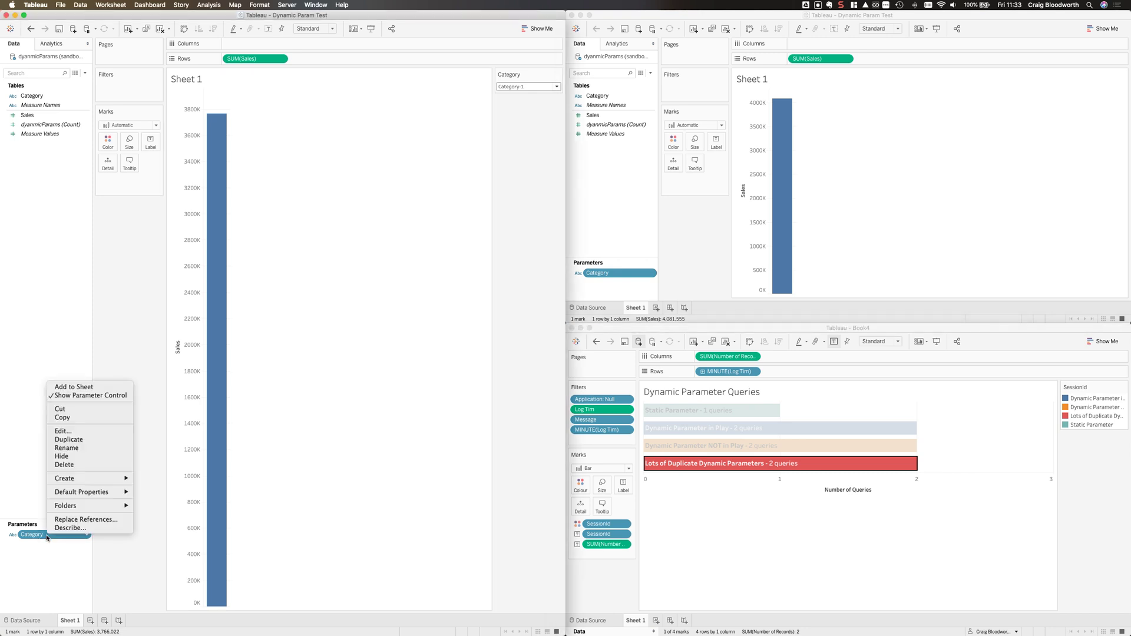
pyautogui.click(73, 439)
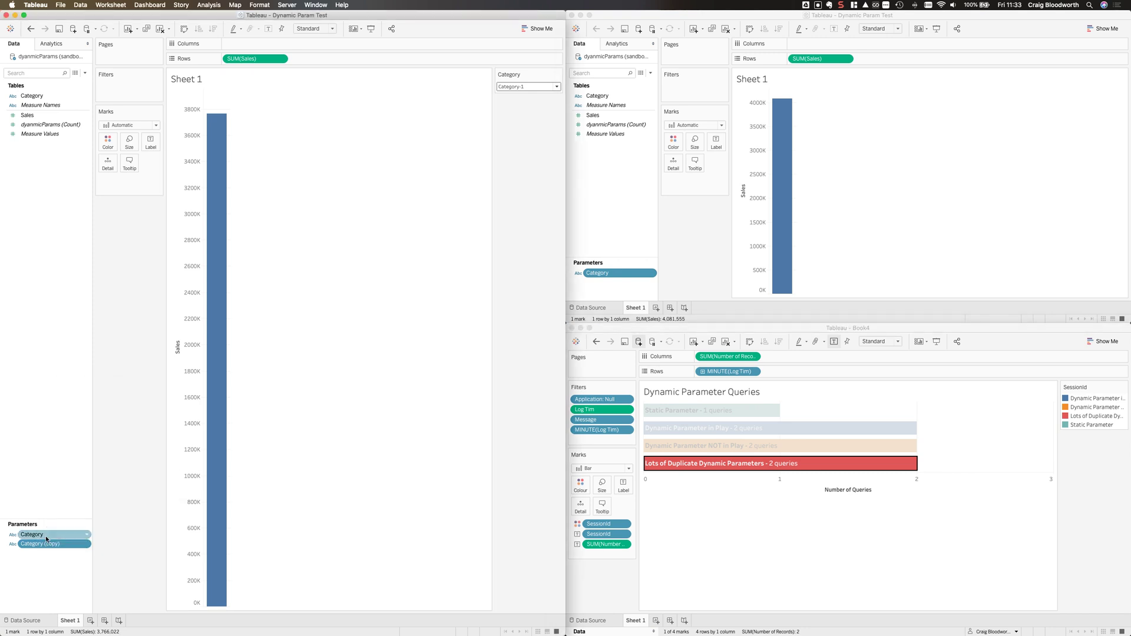
pyautogui.rightClick(47, 540)
pyautogui.click(71, 446)
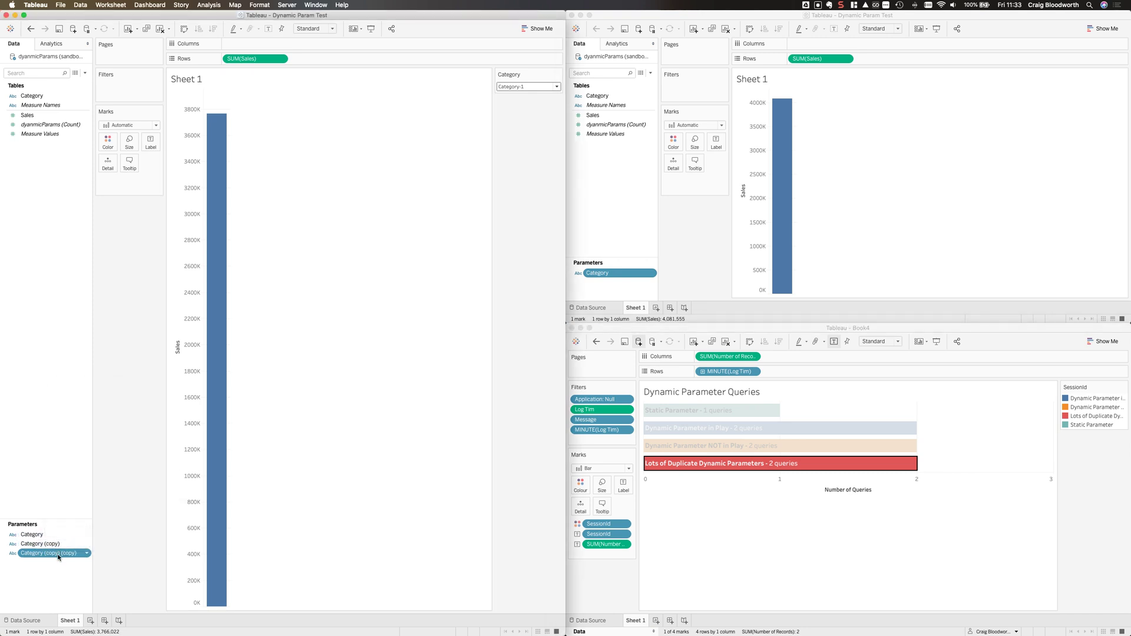
pyautogui.rightClick(58, 557)
pyautogui.click(71, 459)
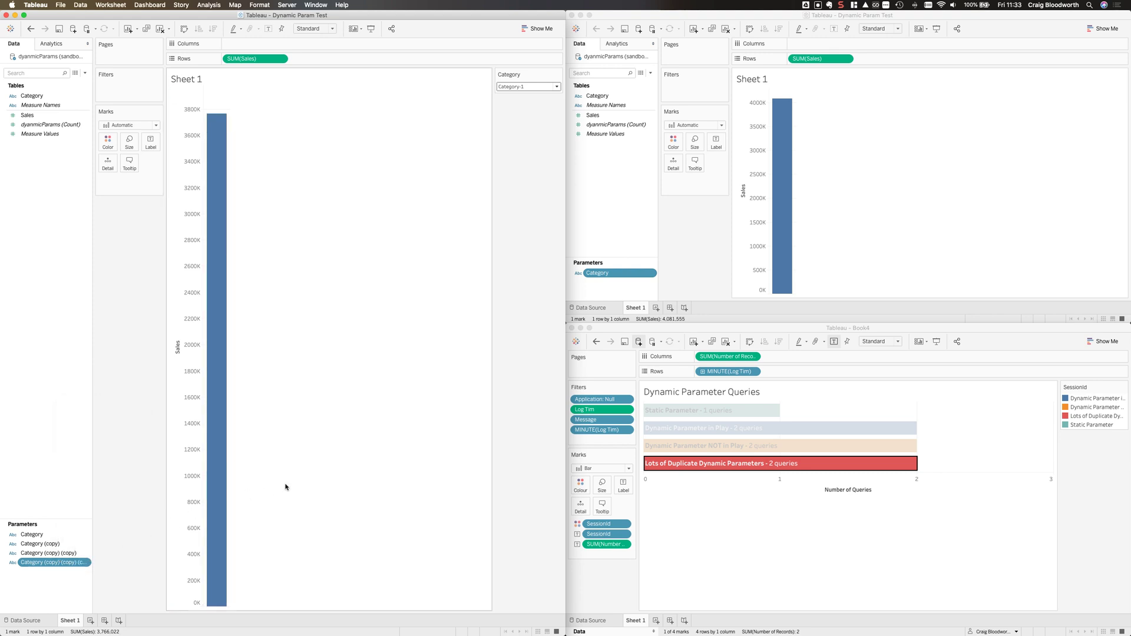
# Inspect the Lots of Duplicate Dynamic Parameters bar's details in the queries chart, and clear the bar highlighting.
pyautogui.click(988, 471)
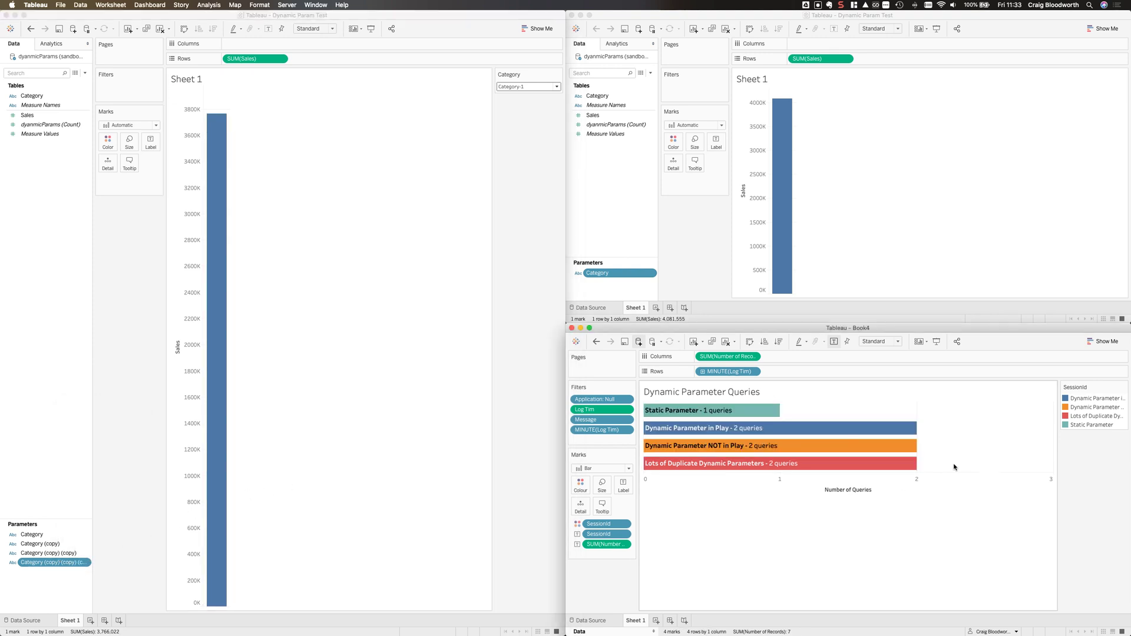
pyautogui.click(892, 469)
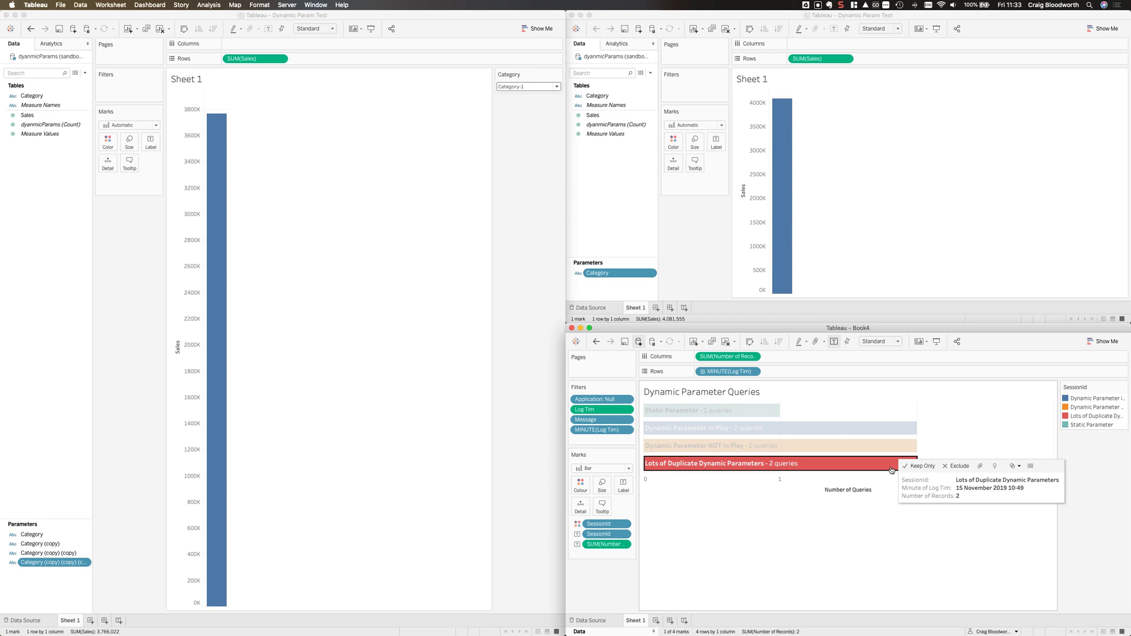
pyautogui.click(944, 443)
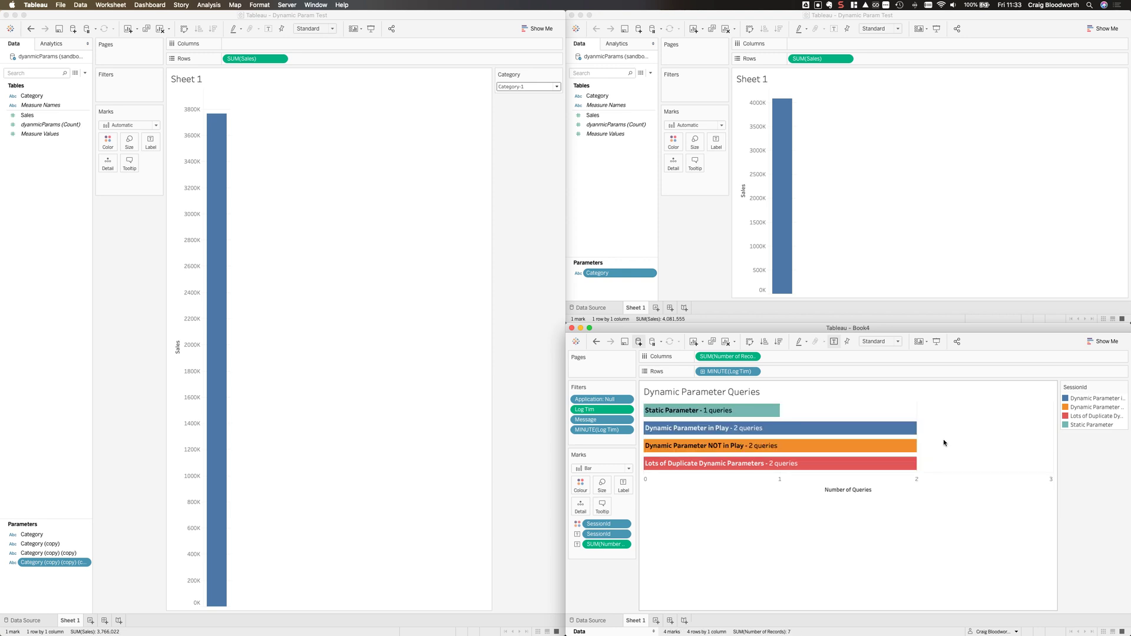